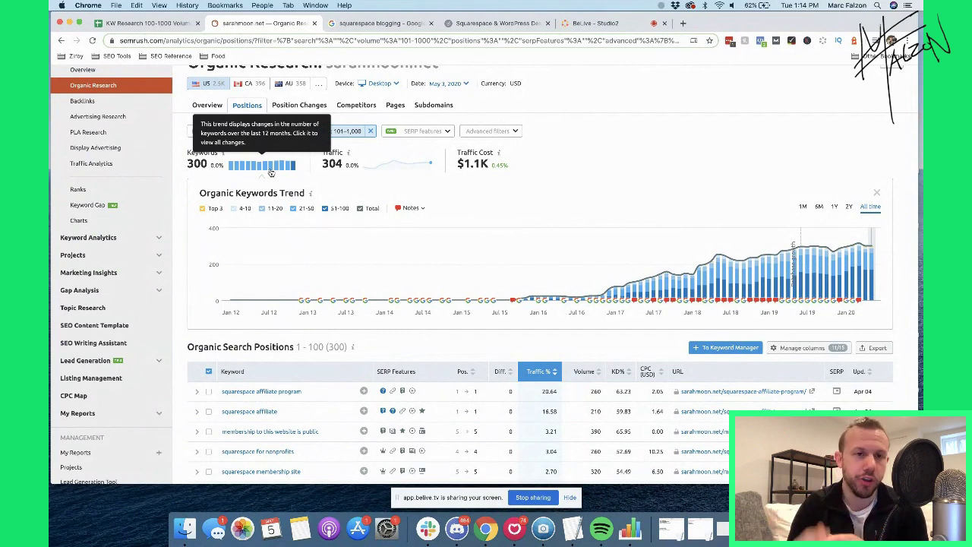
- Leave the Organic Research report and return to the SEMrush dashboard
scroll(258, 176, up, 3)
click(102, 82)
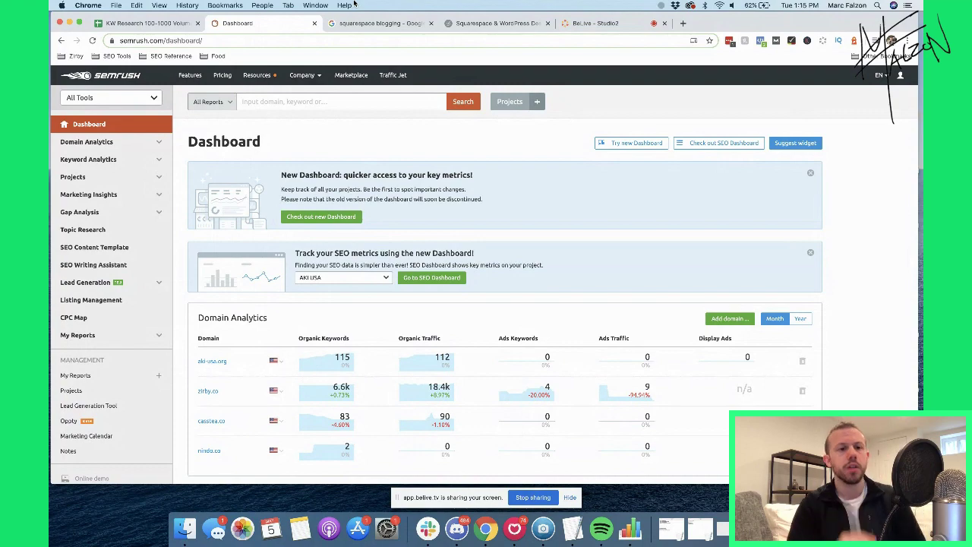
- Switch to the Google results and search for "go karts", skimming the first results
click(370, 23)
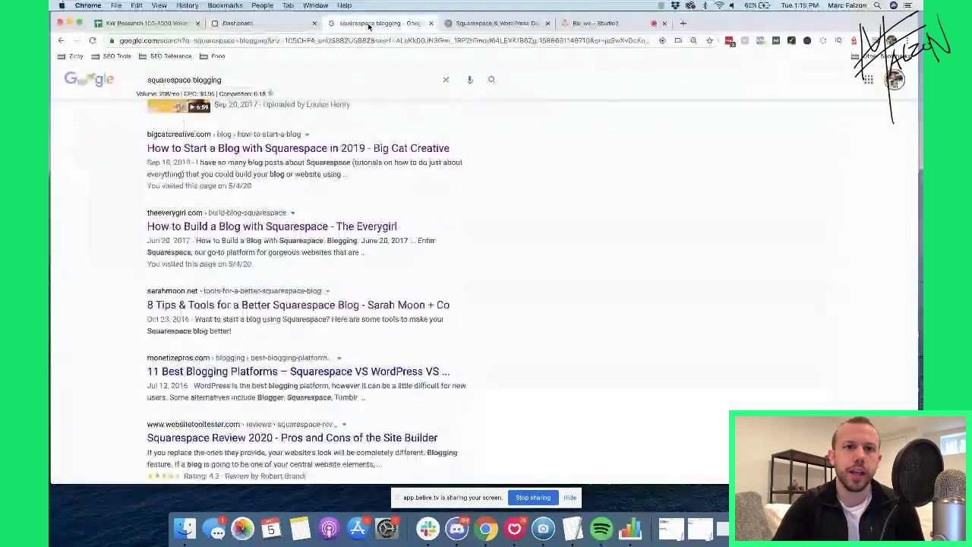
scroll(286, 269, up, 5)
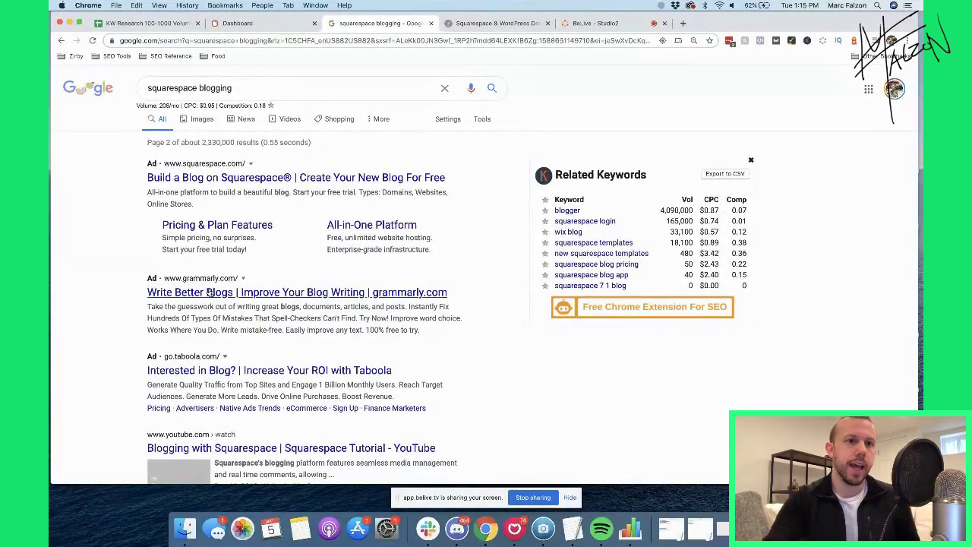
click(227, 92)
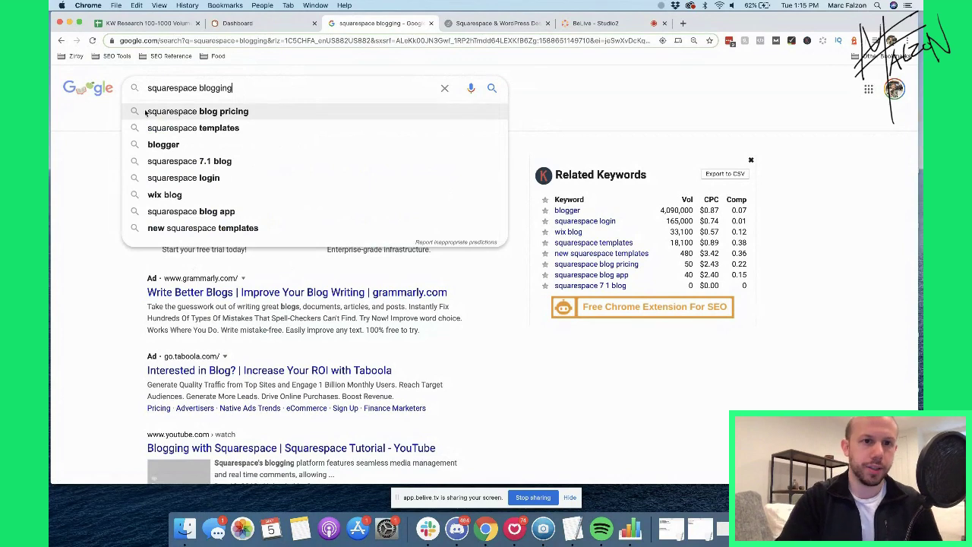
drag(235, 89, 119, 90)
text(go karts)
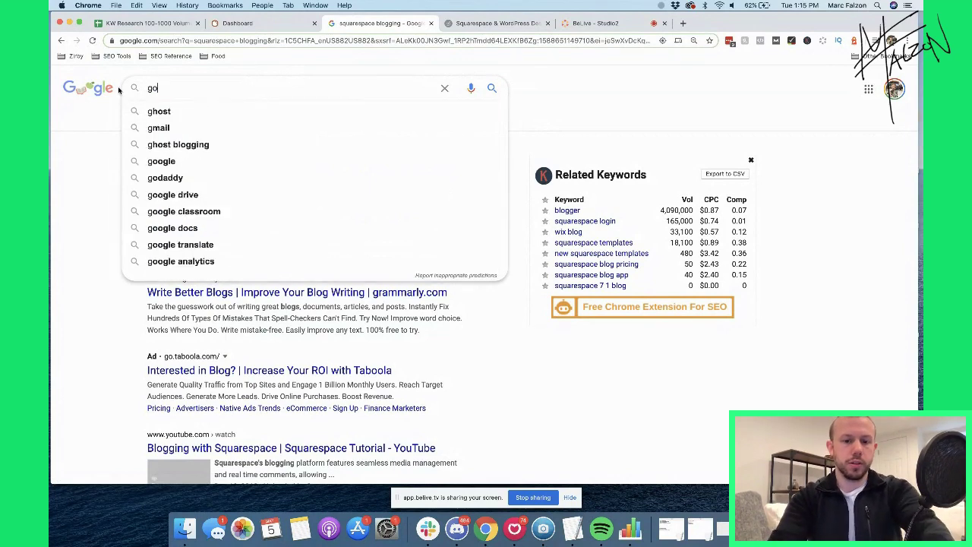
key(Return)
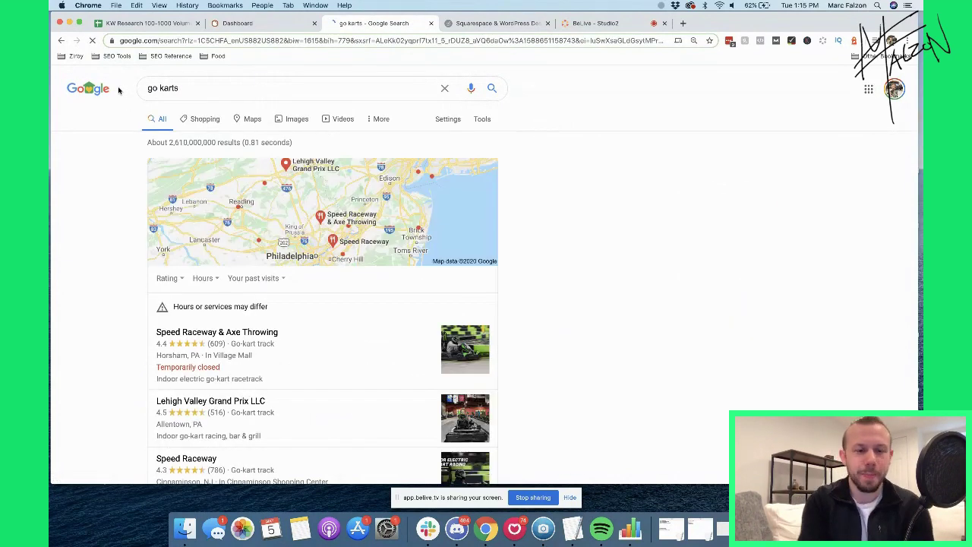
scroll(198, 111, down, 3)
scroll(198, 111, up, 3)
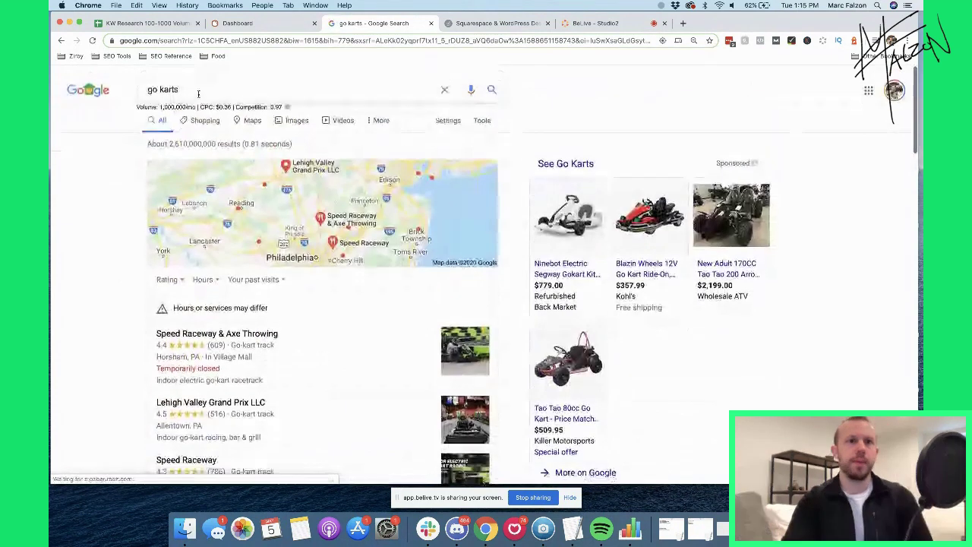
- Search Google for "vegan pumpkin pie" and look through the organic results
drag(199, 87, 134, 79)
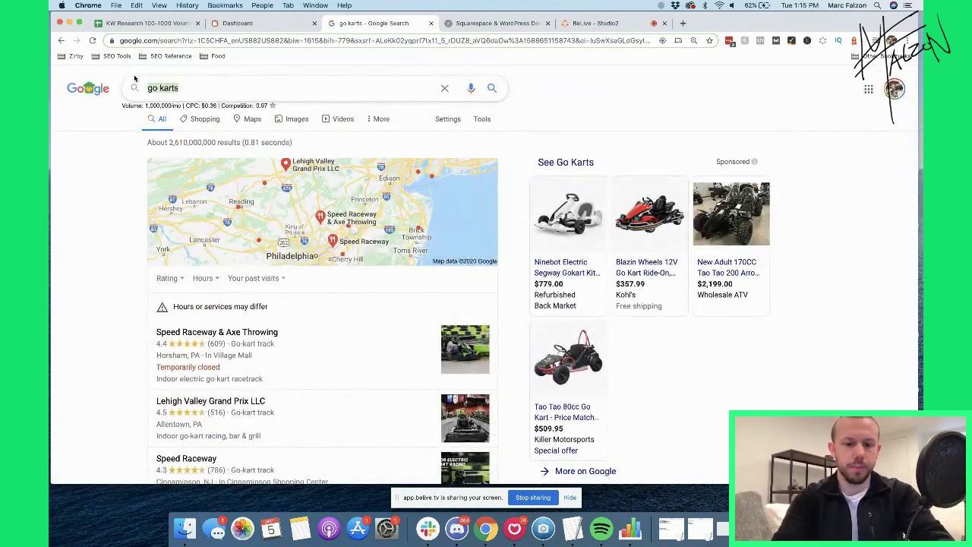
text(vegan pumpkin pie)
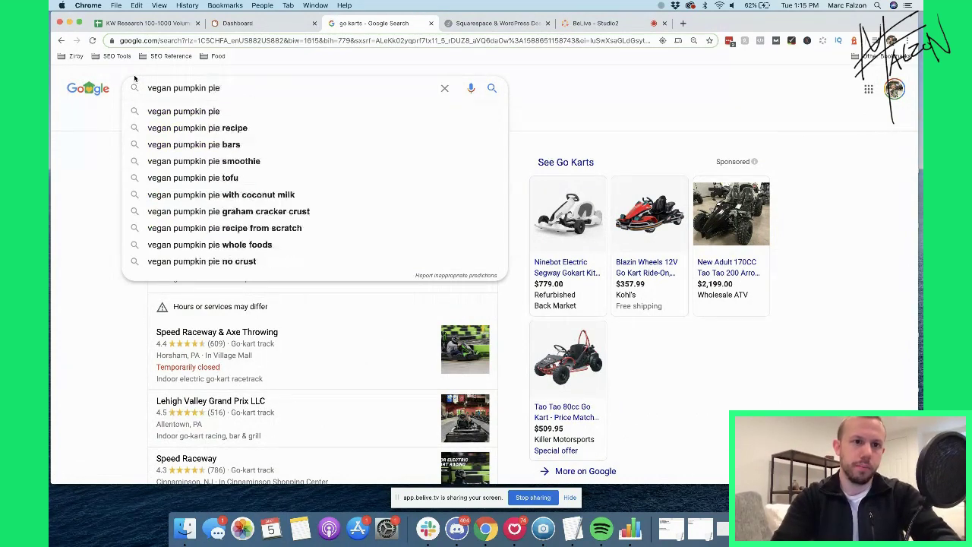
key(Return)
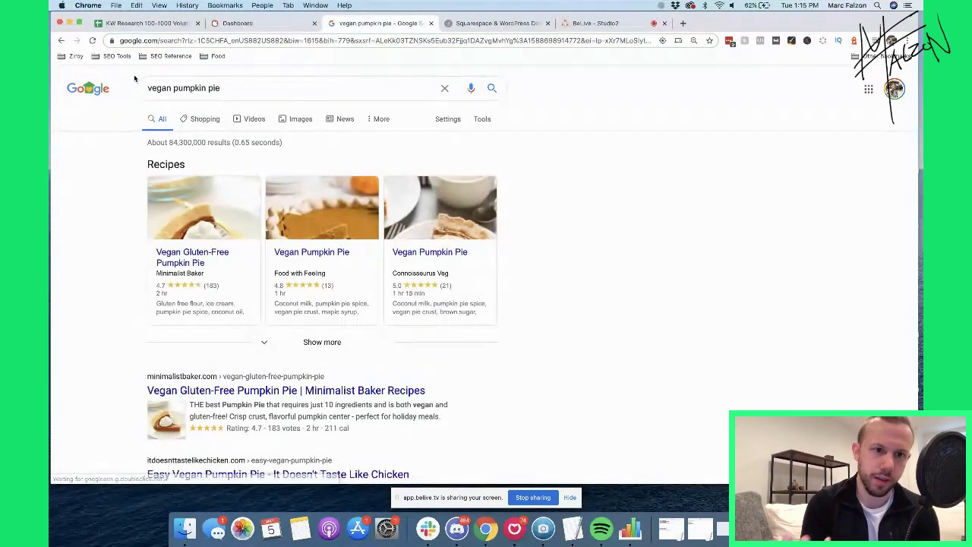
scroll(136, 159, down, 5)
scroll(198, 272, down, 7)
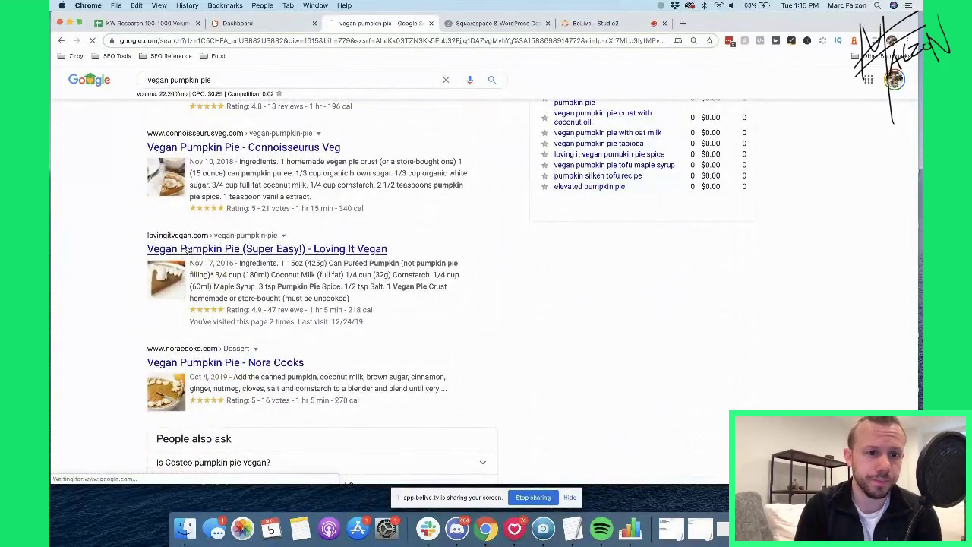
- Open the Loving It Vegan pumpkin pie result and go to that site's home page
click(187, 250)
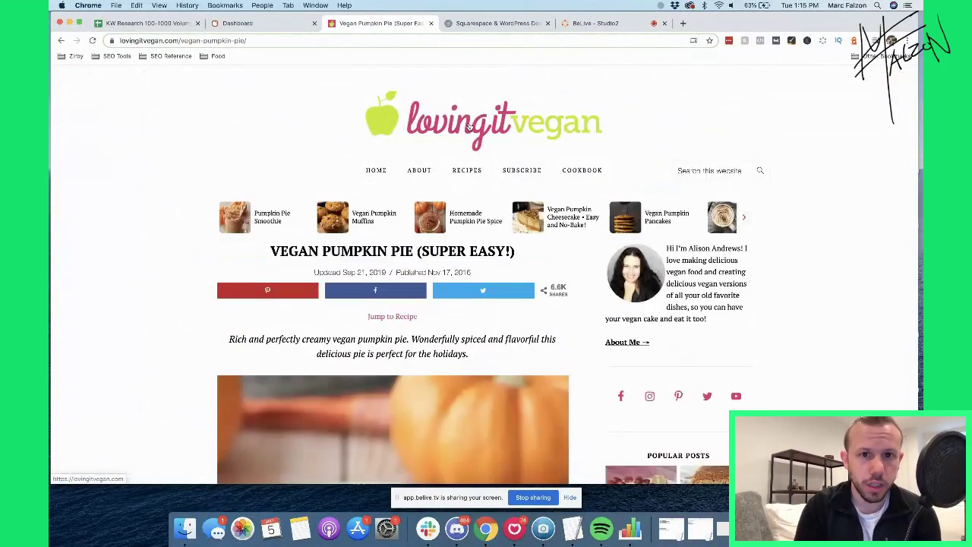
click(469, 126)
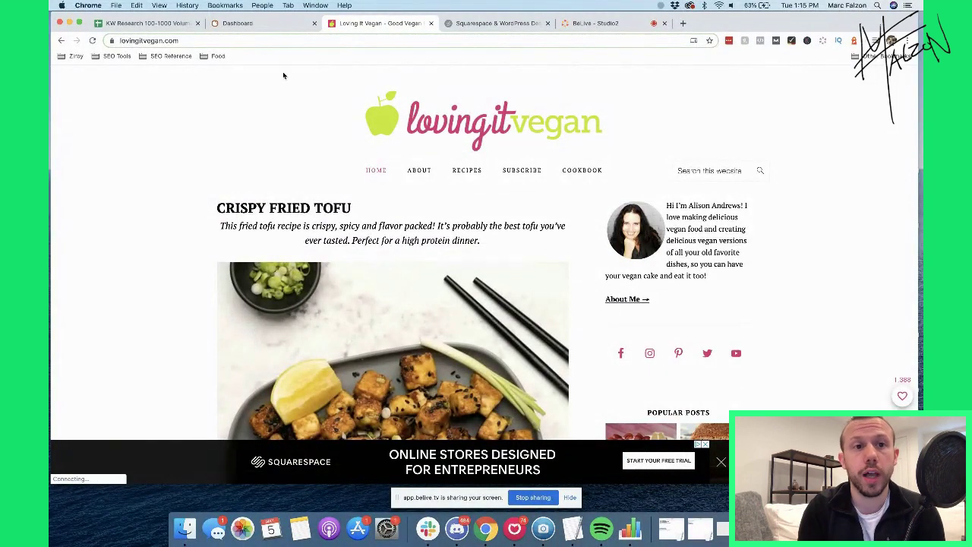
click(254, 24)
click(373, 23)
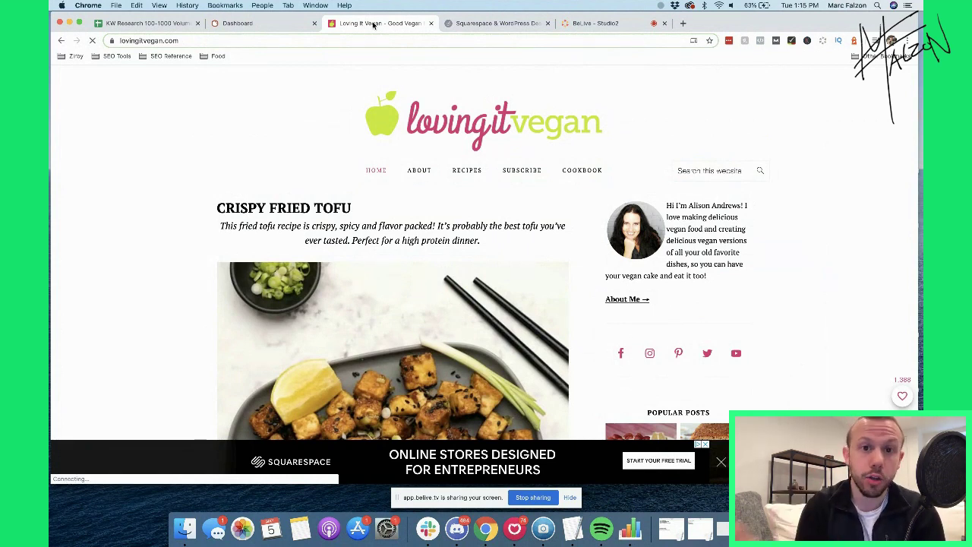
- Search Google for "squarespace seo" and look through the first page of organic results
click(469, 42)
text(square)
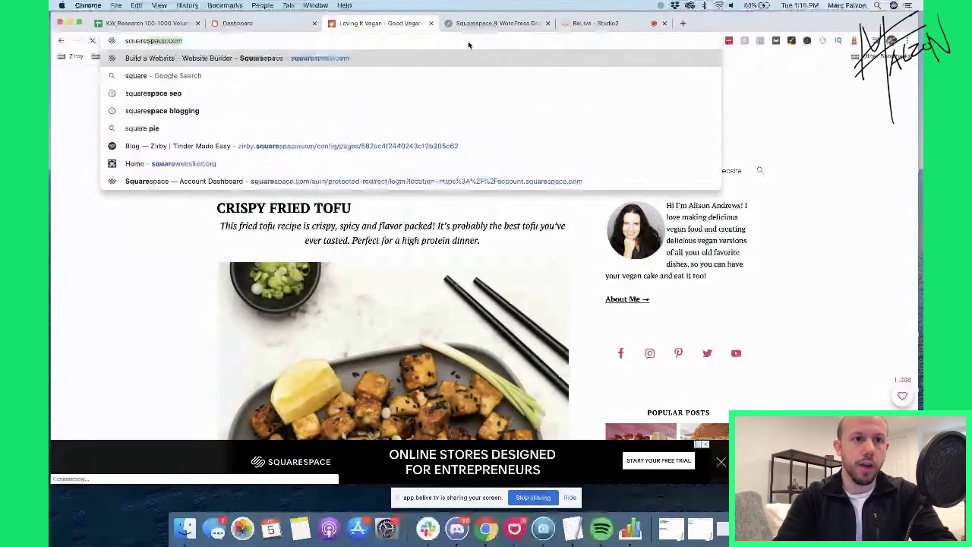
text(space seo)
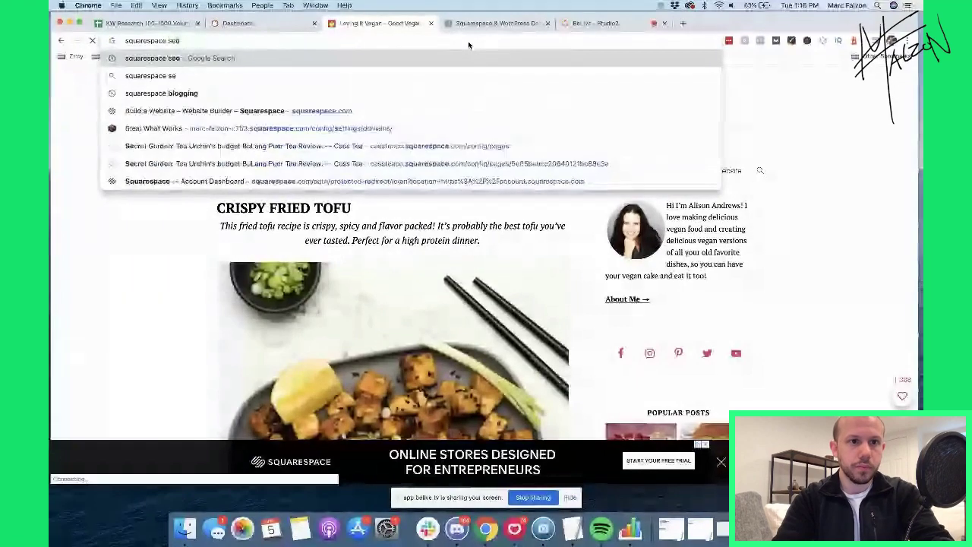
key(Return)
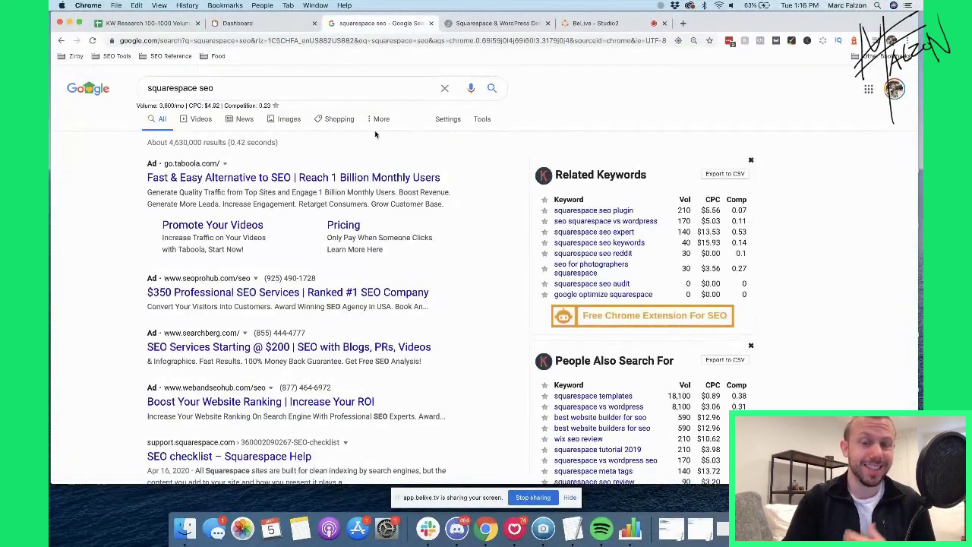
scroll(377, 138, down, 10)
scroll(389, 310, down, 6)
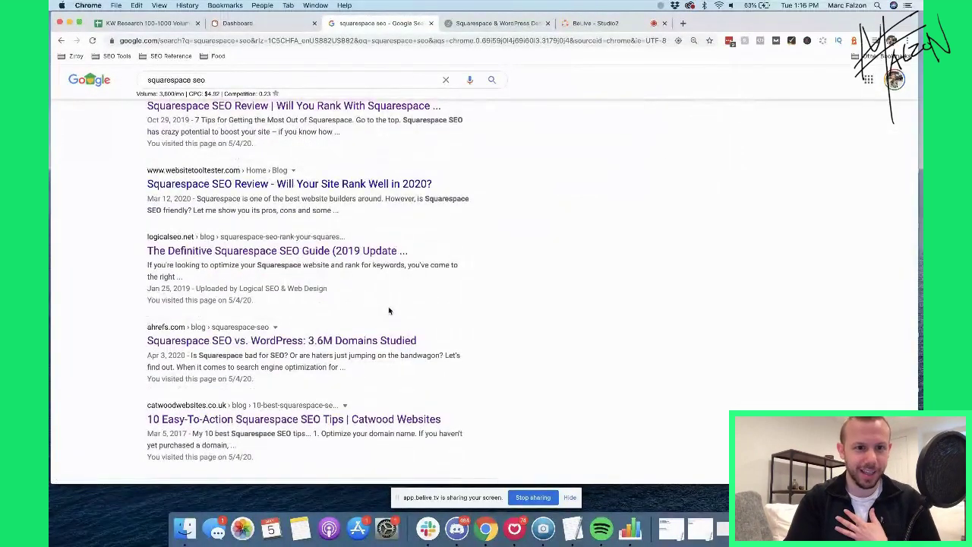
- Open the websitetooltester.com Squarespace SEO review in a new tab and go to page 3 of the search results
super+click(372, 185)
scroll(369, 186, down, 5)
click(285, 421)
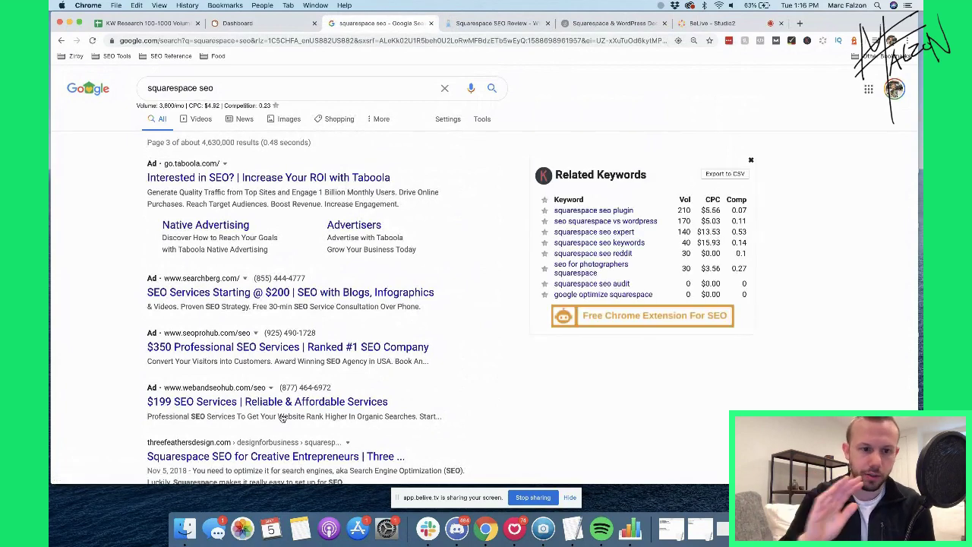
scroll(281, 418, down, 5)
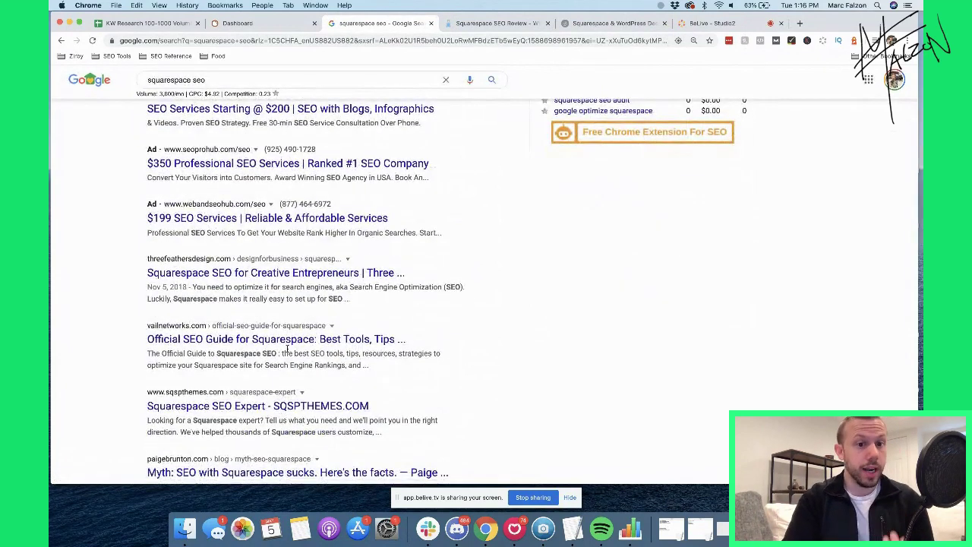
- Open the Vail Networks and Three Feathers Design Squarespace SEO results in new tabs and view both pages
drag(205, 80, 177, 80)
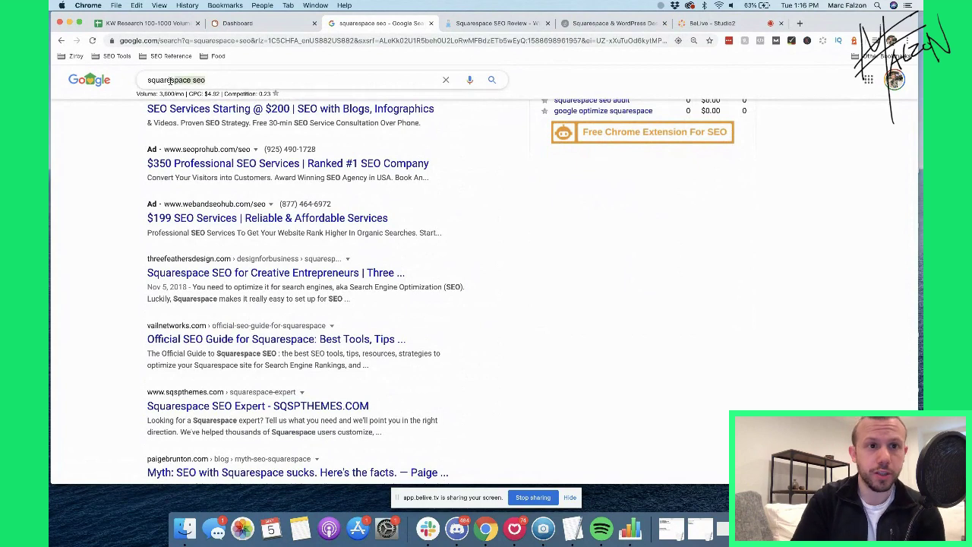
scroll(243, 176, down, 3)
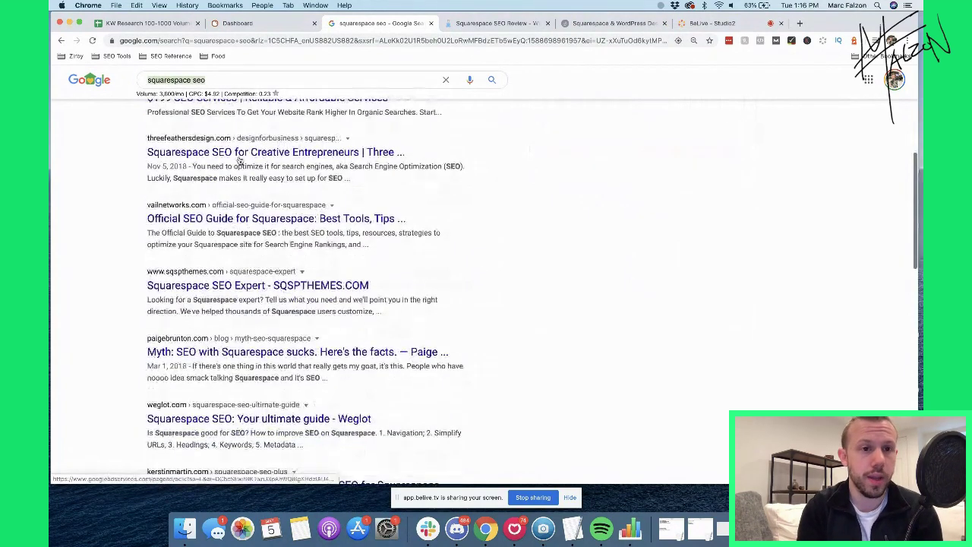
super+click(268, 218)
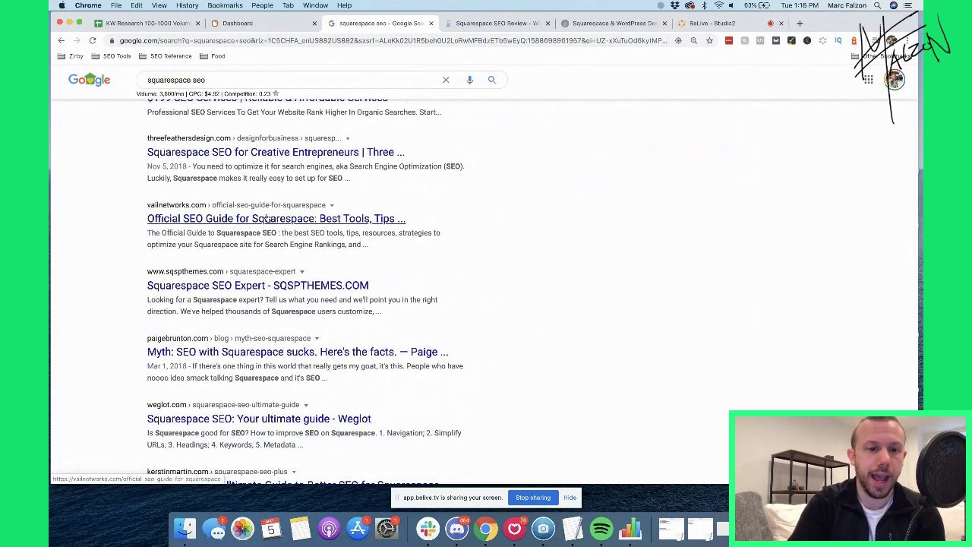
super+click(273, 154)
click(531, 23)
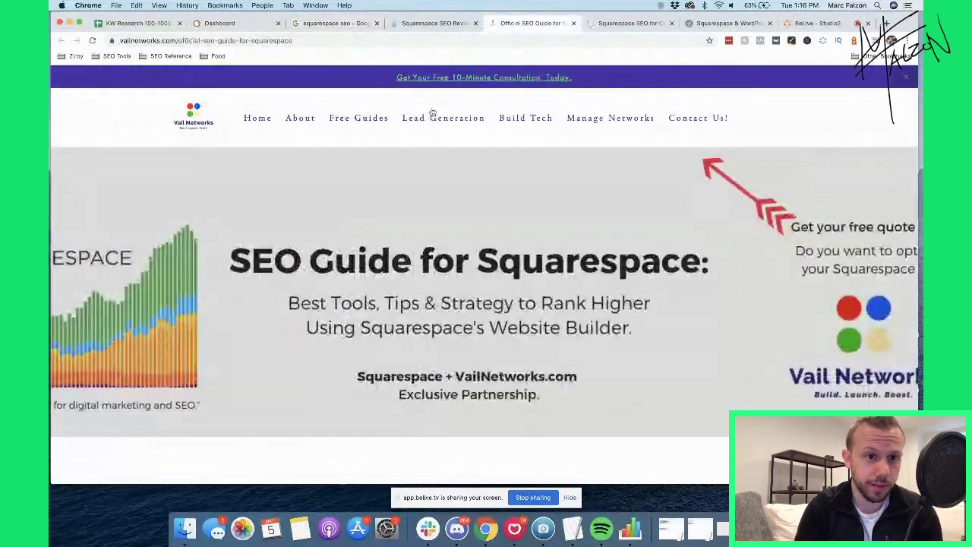
click(623, 24)
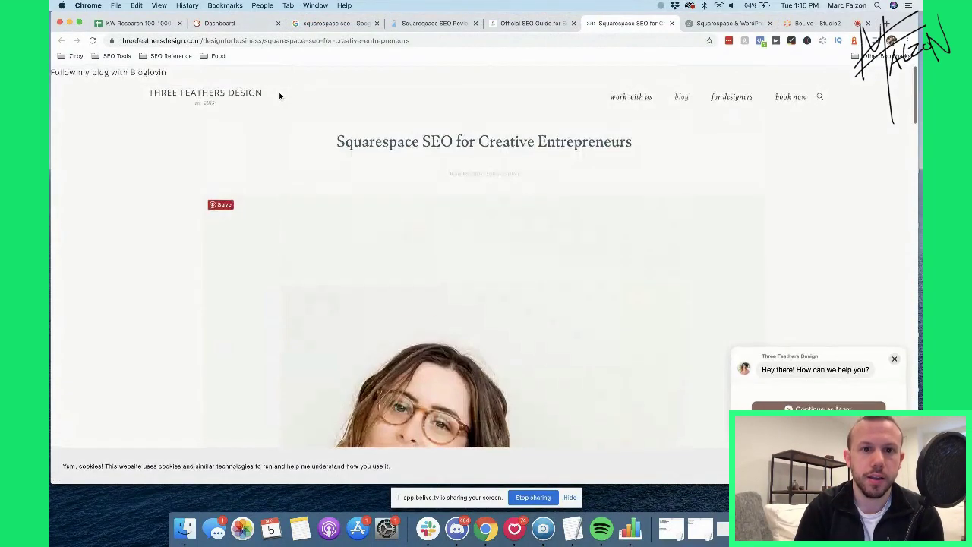
scroll(532, 137, down, 10)
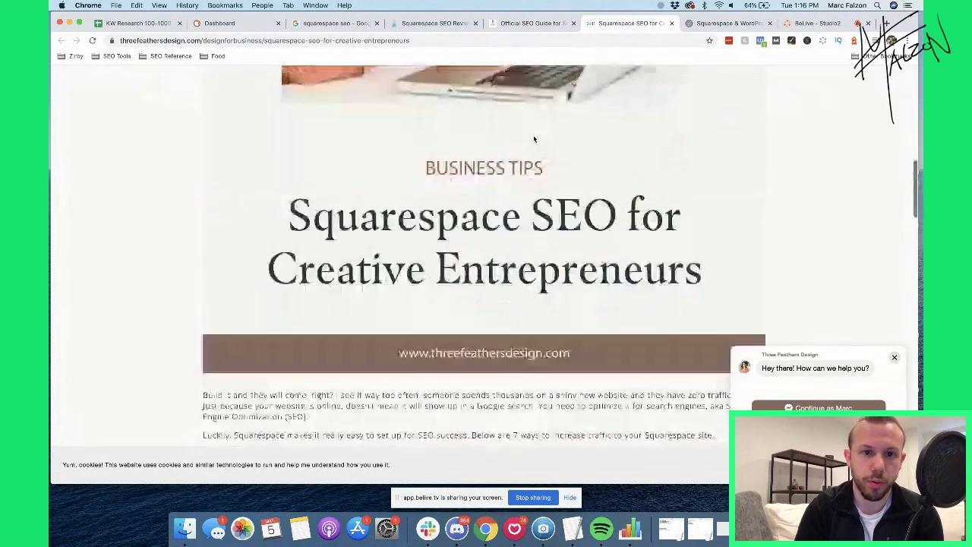
scroll(326, 77, up, 10)
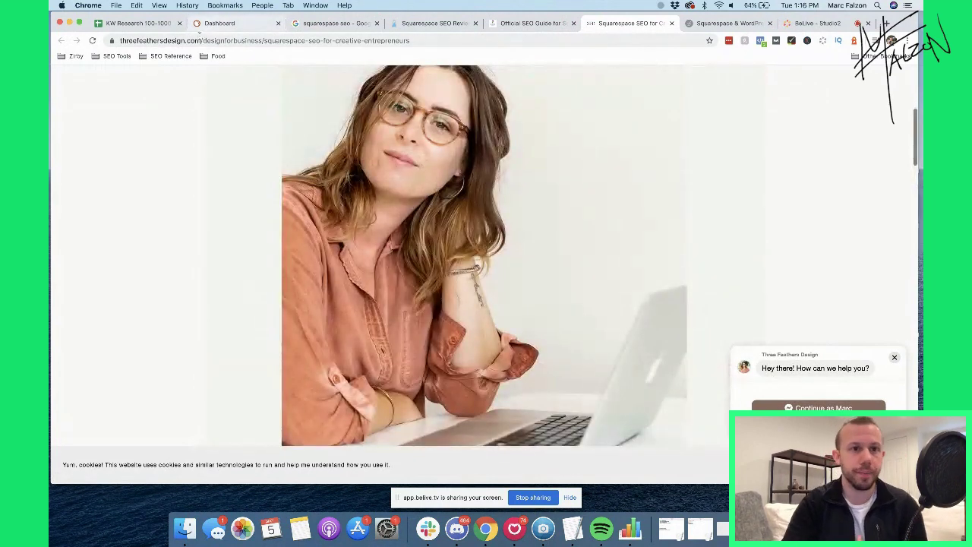
click(120, 40)
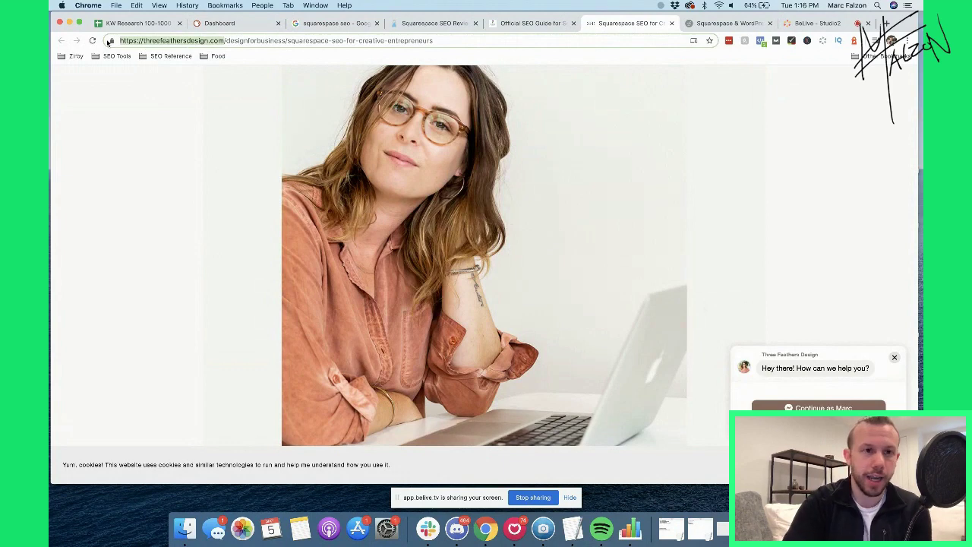
scroll(119, 131, up, 5)
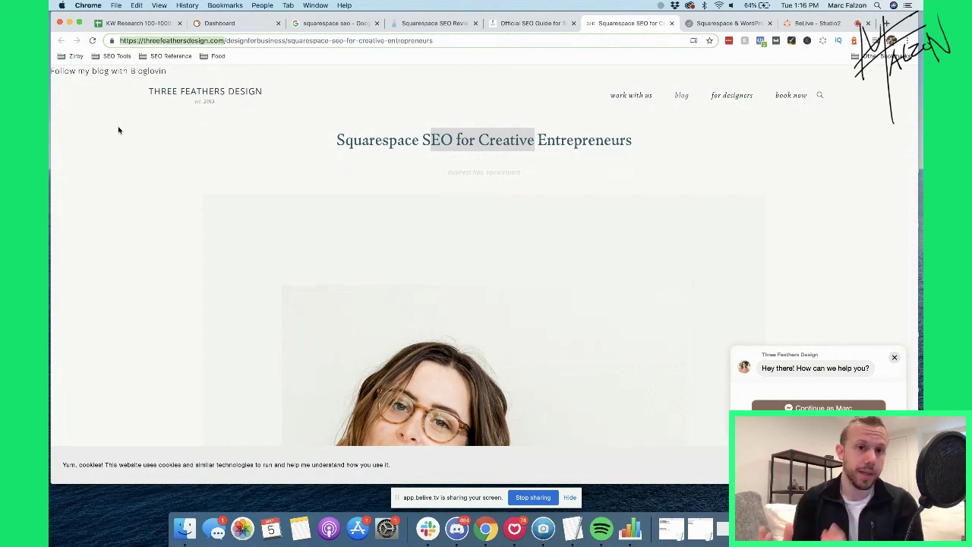
- Switch to the BeLive studio, feature the camera full-screen with the viewer's Tinder question, and restore the shared-screen layout
click(803, 26)
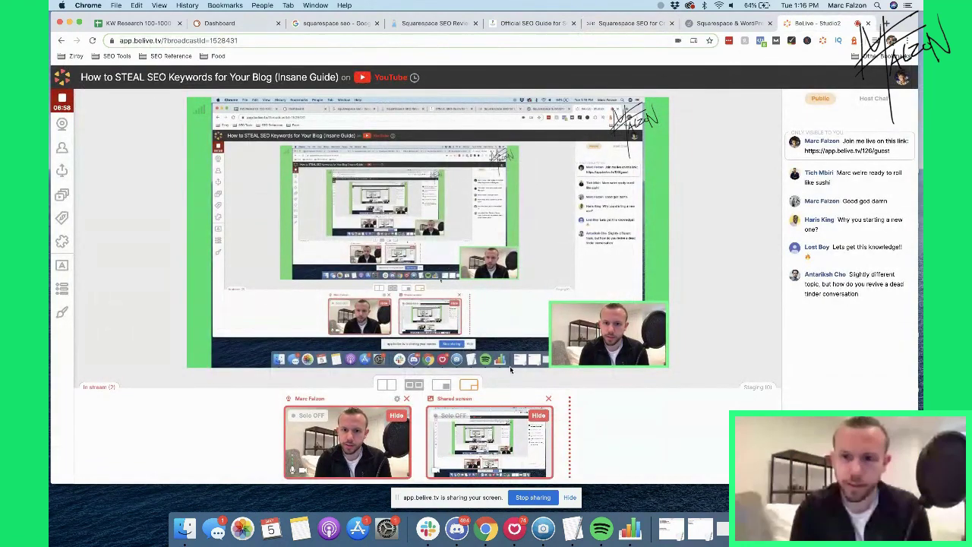
click(420, 389)
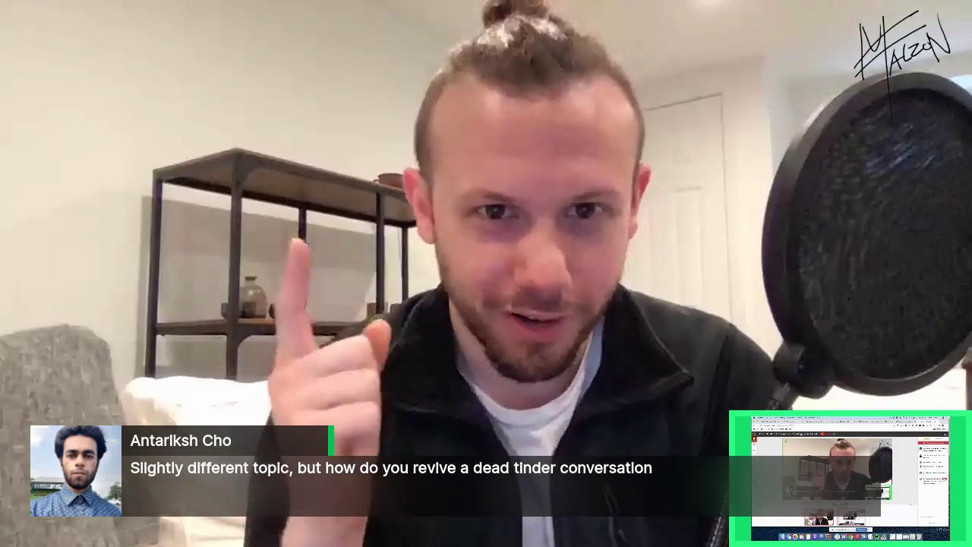
click(944, 479)
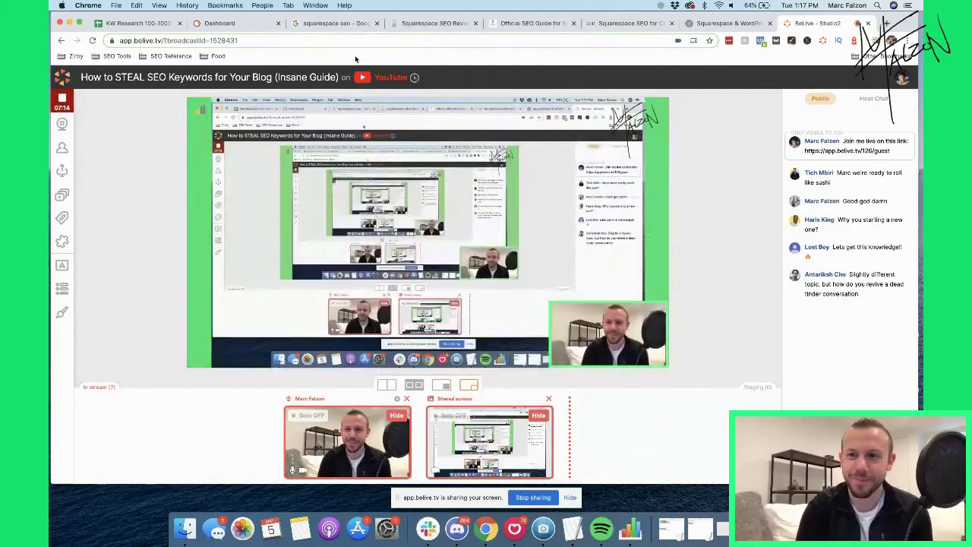
click(245, 21)
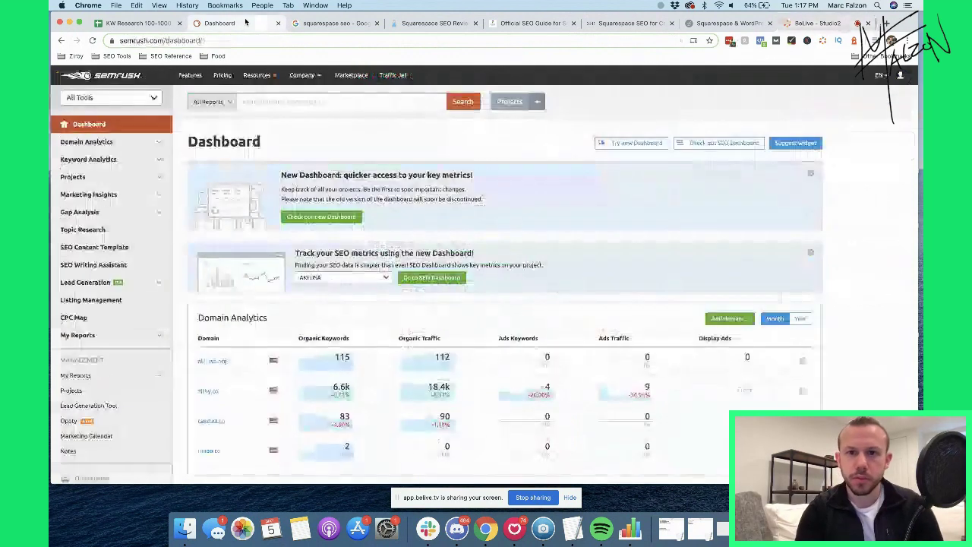
click(304, 100)
text(https://threefeathersdesign.com/)
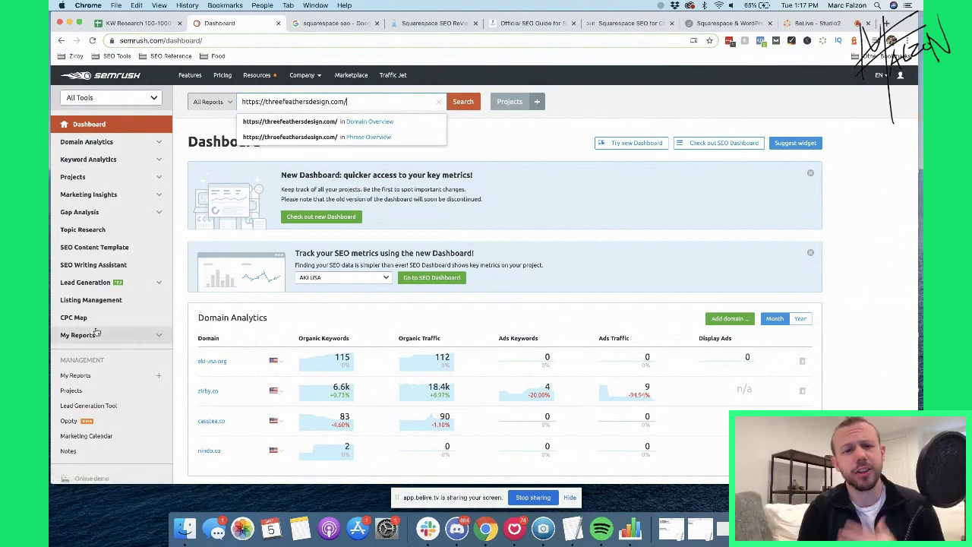
scroll(269, 278, down, 15)
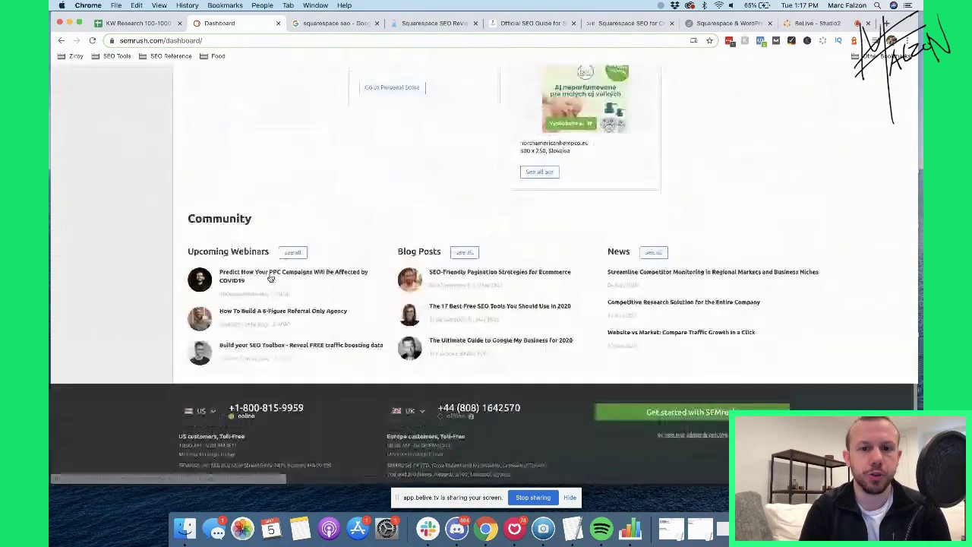
scroll(270, 278, up, 15)
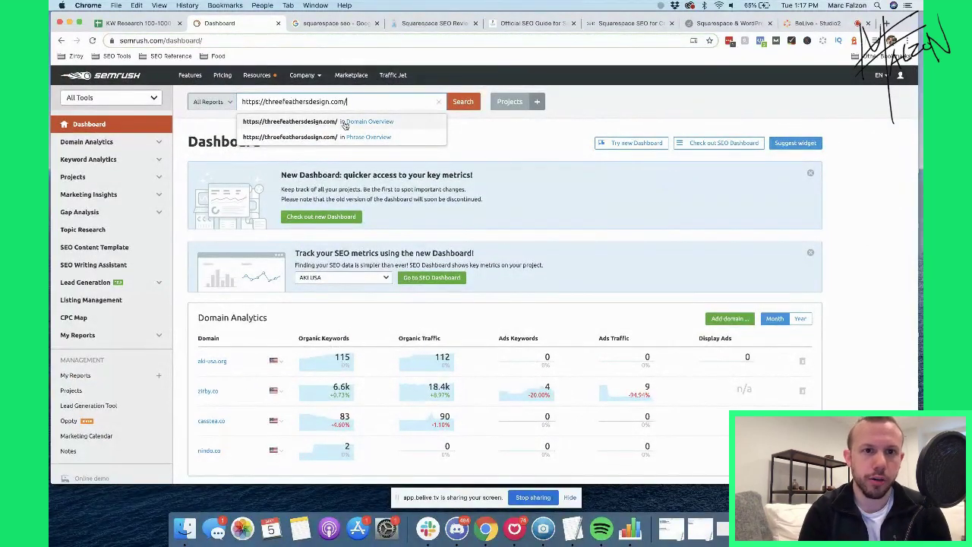
click(456, 105)
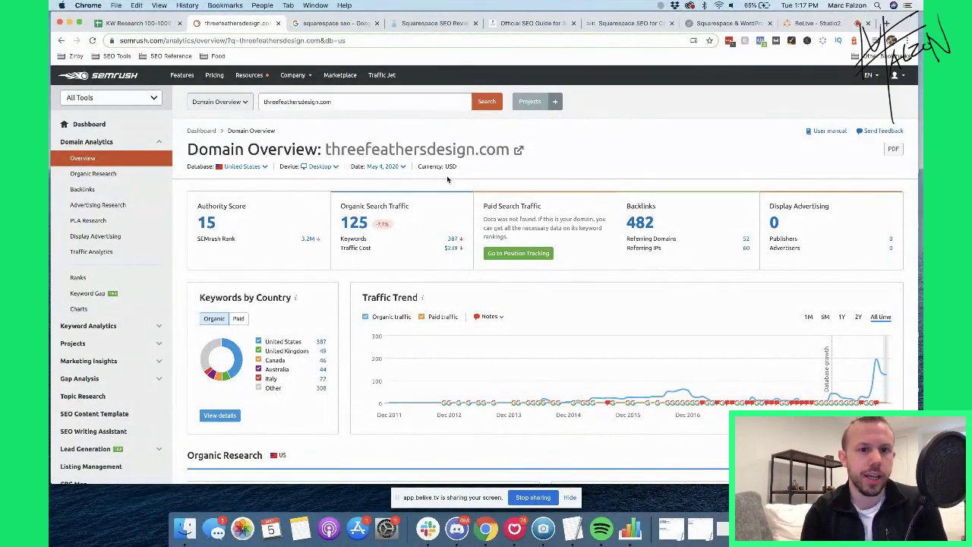
- Open the full top organic keywords report for threefeathersdesign.com and skim its organic search positions
scroll(448, 180, down, 5)
scroll(448, 179, up, 1)
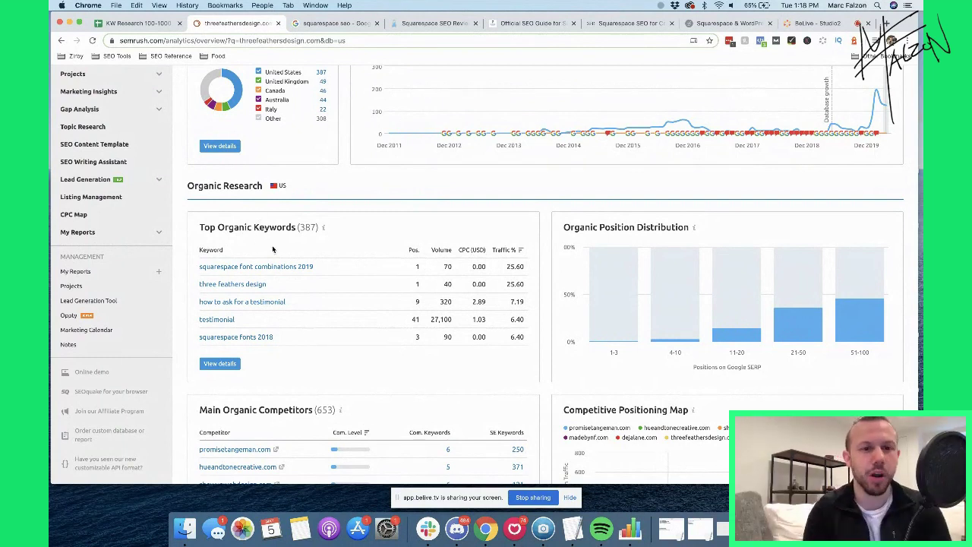
click(264, 230)
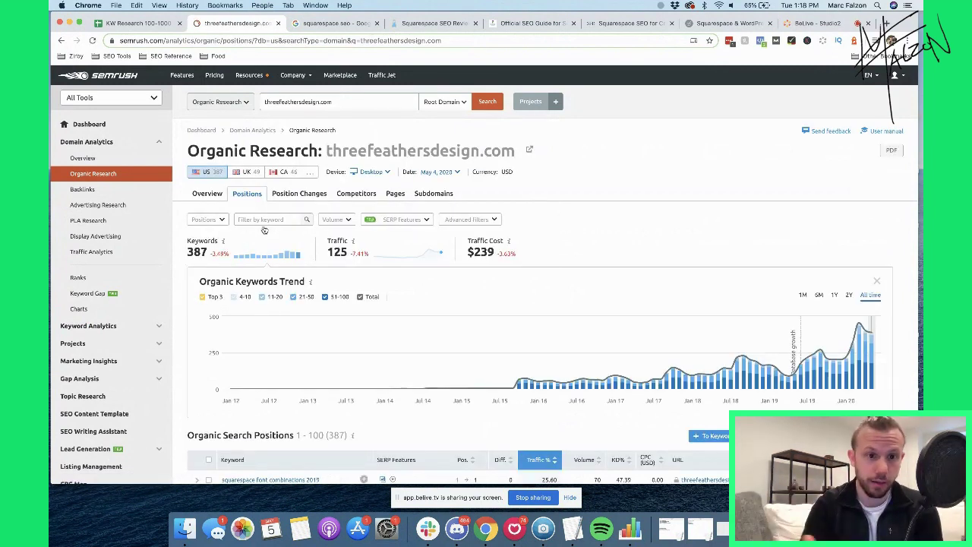
scroll(296, 325, down, 5)
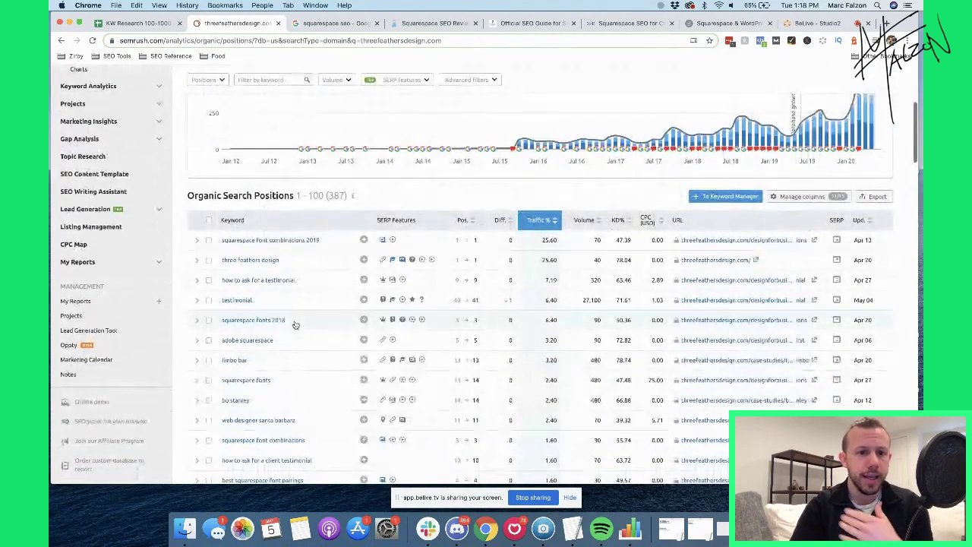
scroll(295, 325, down, 5)
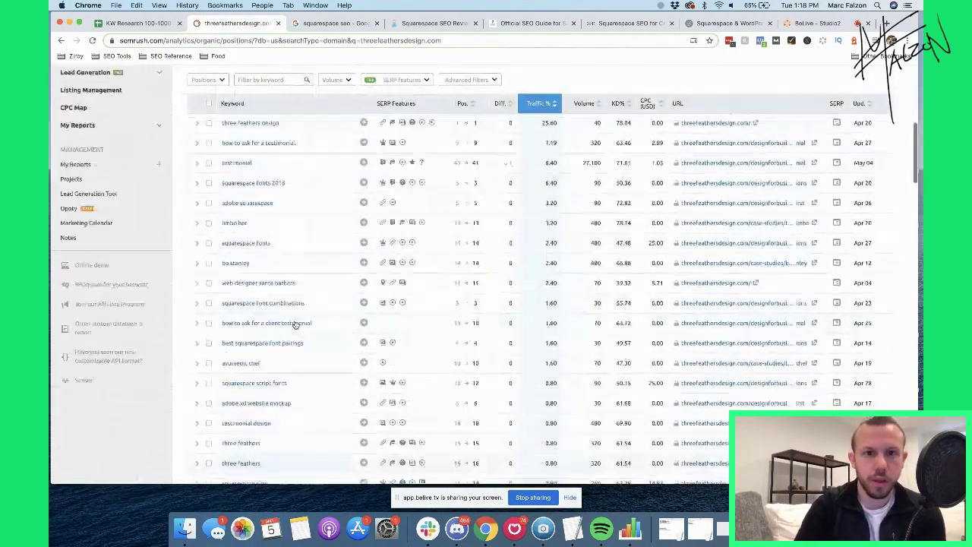
scroll(296, 325, up, 10)
scroll(295, 324, down, 3)
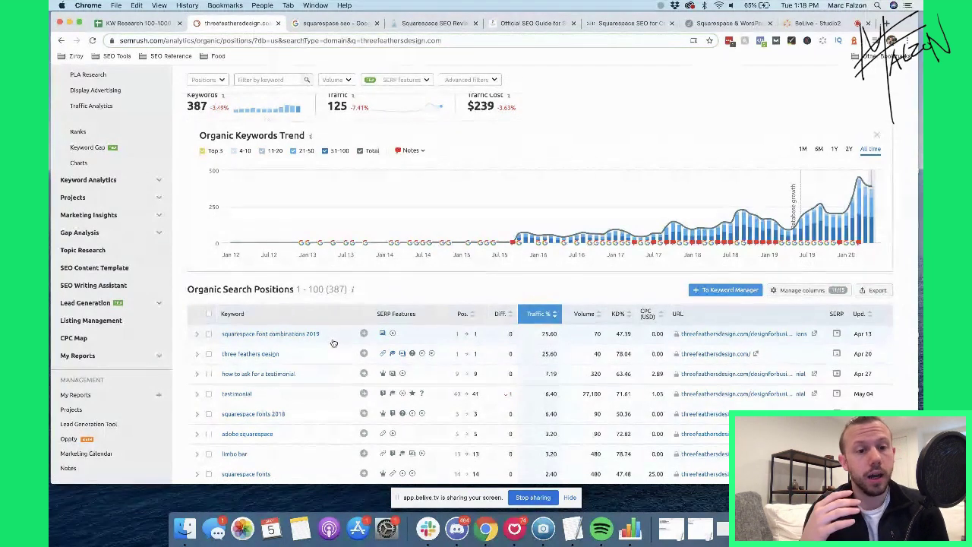
- Expand the ranking history of "squarespace font combinations 2019" and highlight the keyword "squarespace fonts" further down the list
click(467, 335)
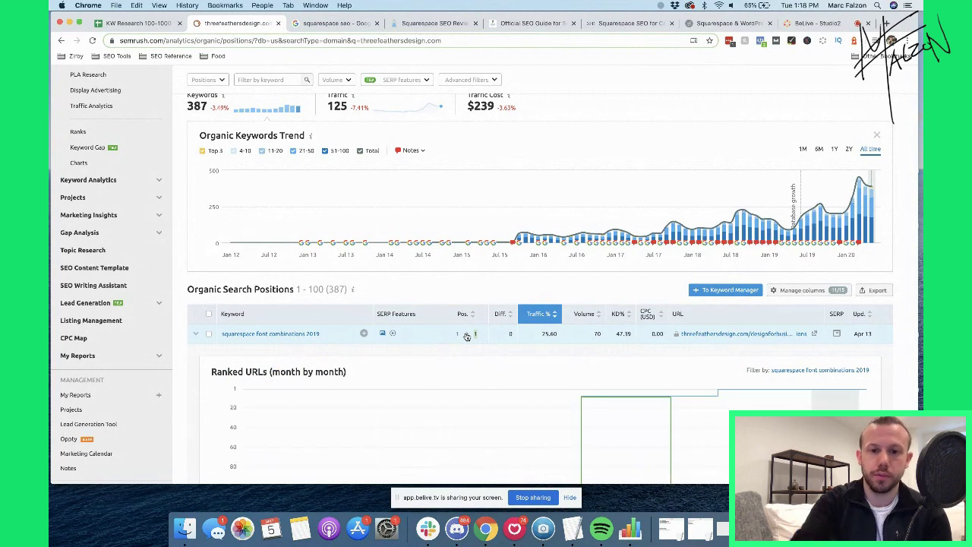
scroll(471, 350, down, 3)
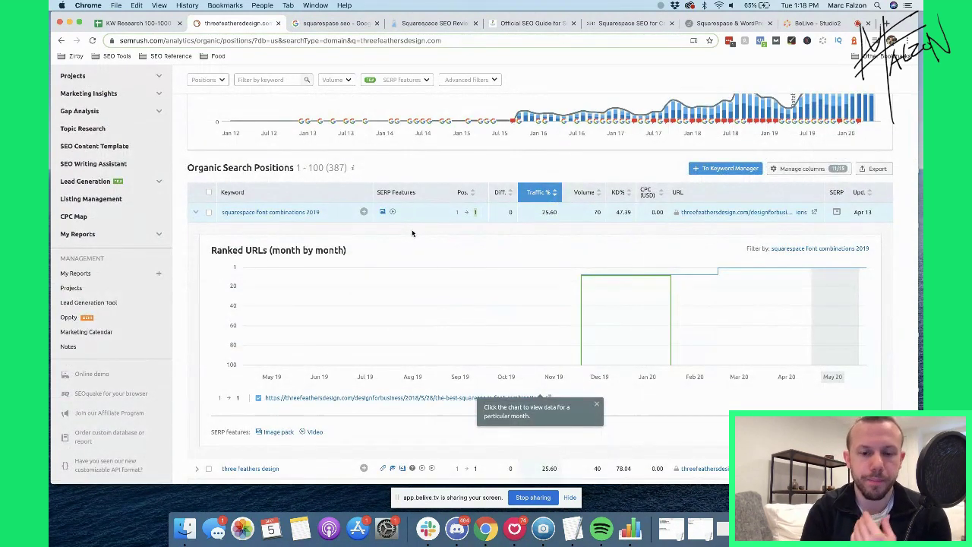
scroll(413, 233, down, 7)
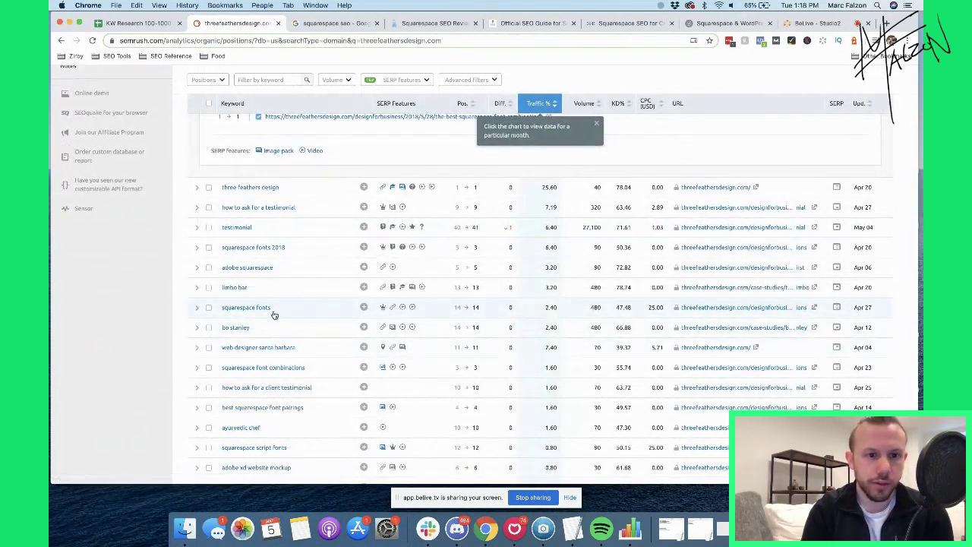
drag(275, 314, 221, 307)
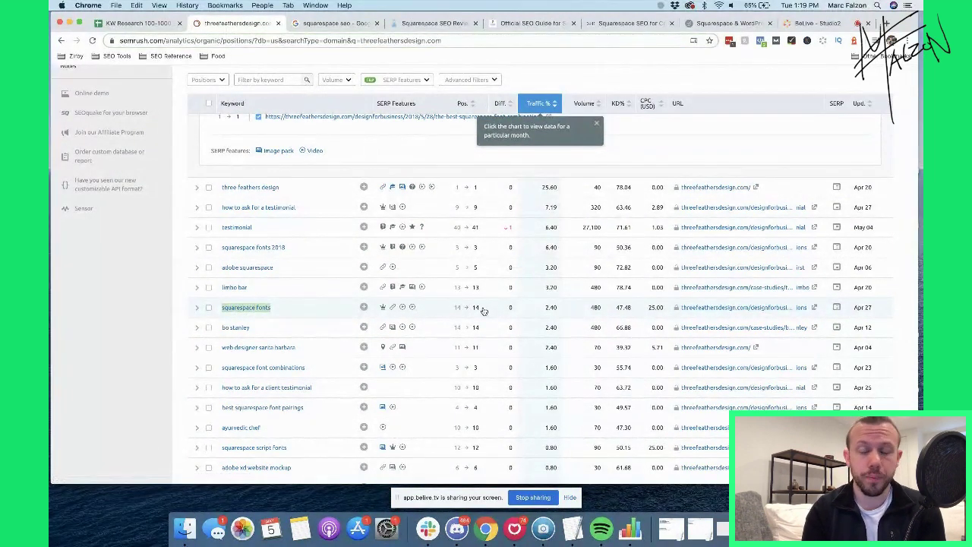
- Sort the organic search positions by search volume, highest first, and return to the start of the list
scroll(532, 304, up, 3)
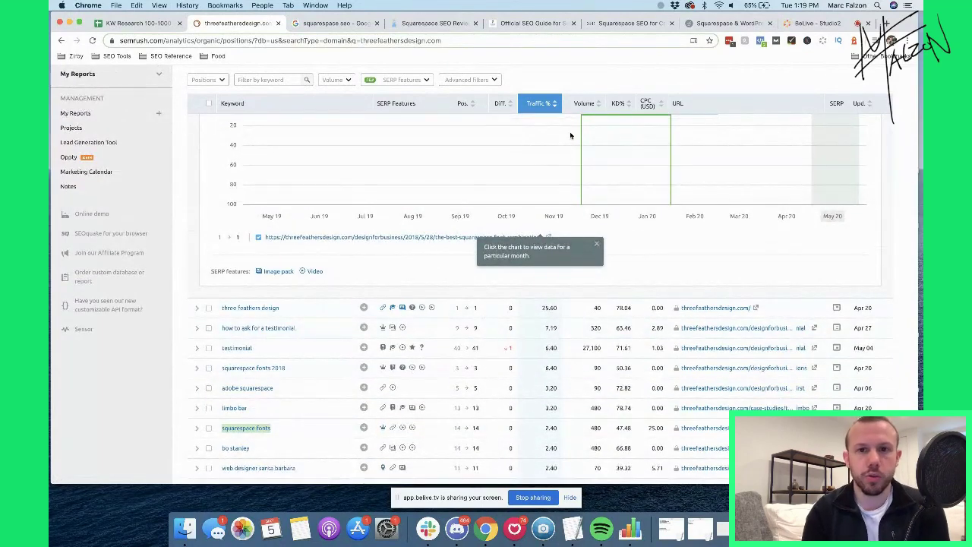
click(541, 103)
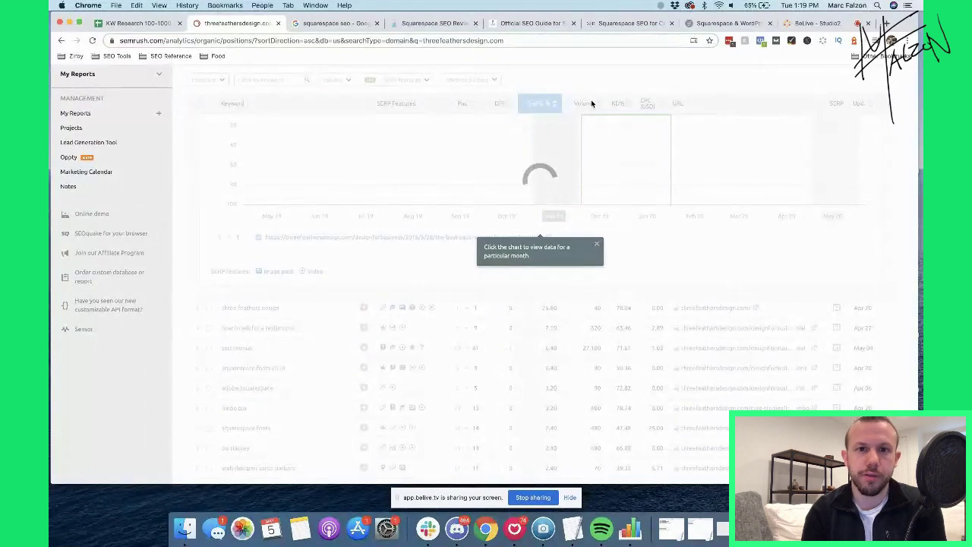
click(585, 103)
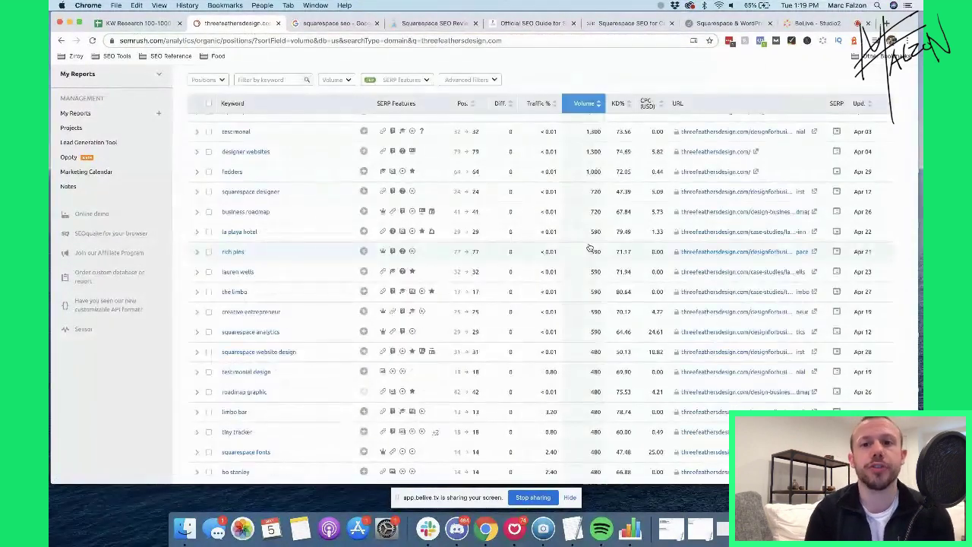
scroll(589, 249, up, 10)
scroll(589, 249, down, 3)
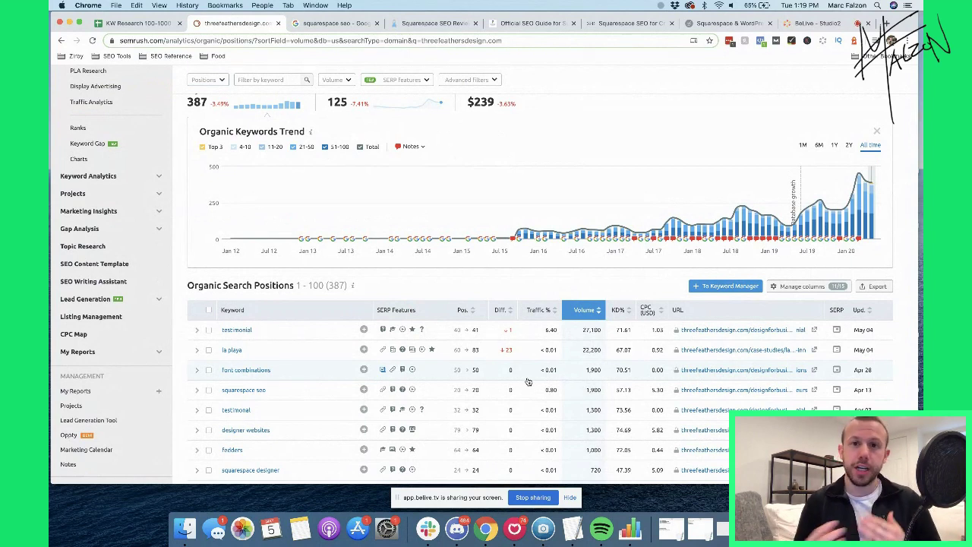
- Expand the "squarespace seo" keyword's ranking history and examine the volumes of the keywords around and below it
scroll(528, 382, down, 1)
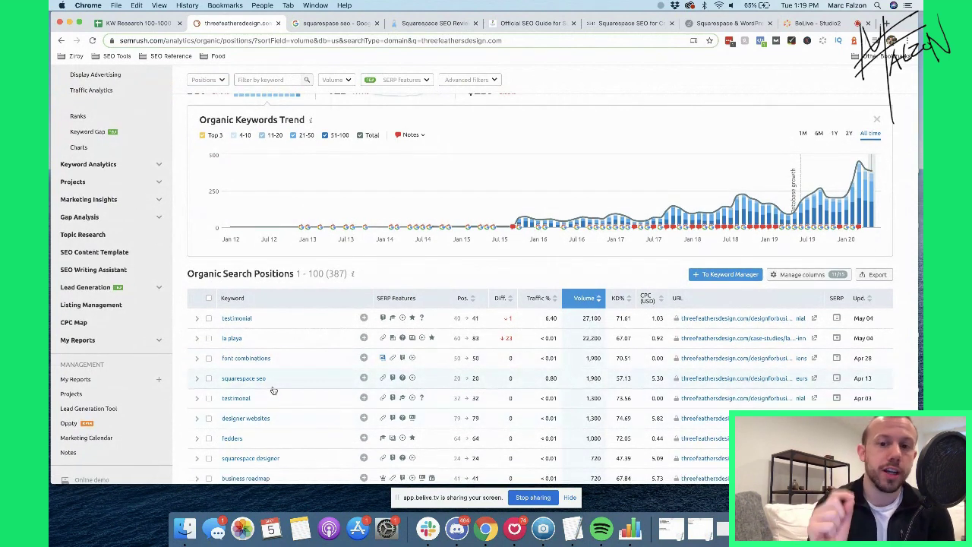
click(597, 381)
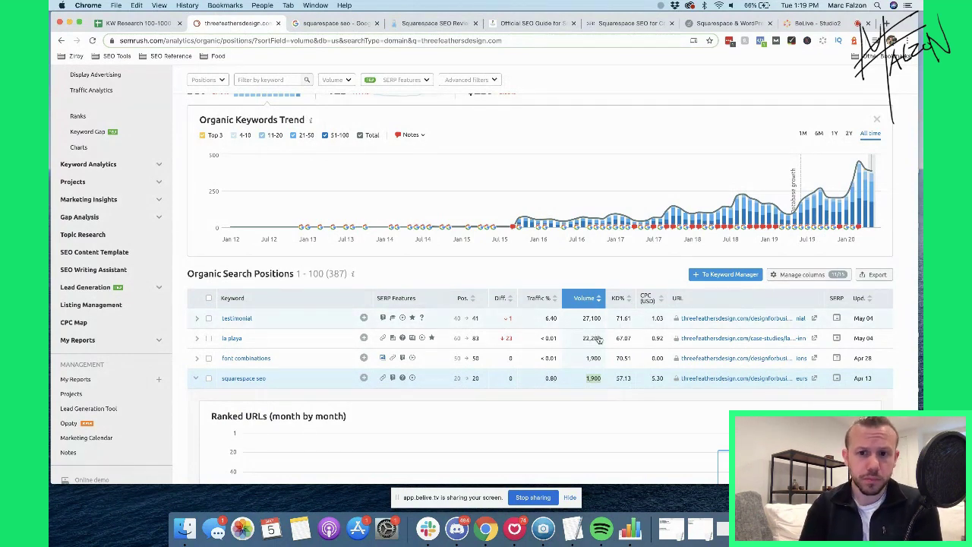
scroll(566, 426, down, 10)
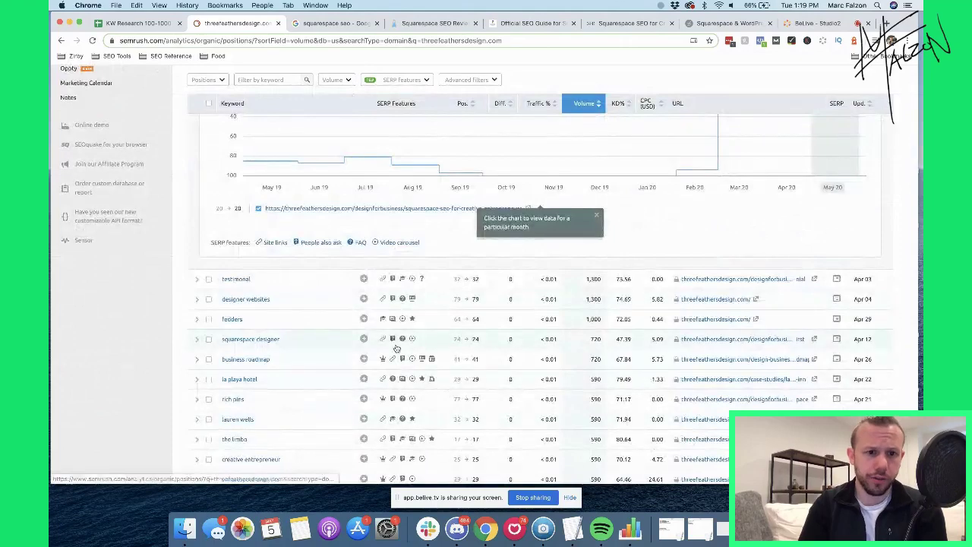
scroll(365, 251, down, 3)
scroll(322, 377, down, 3)
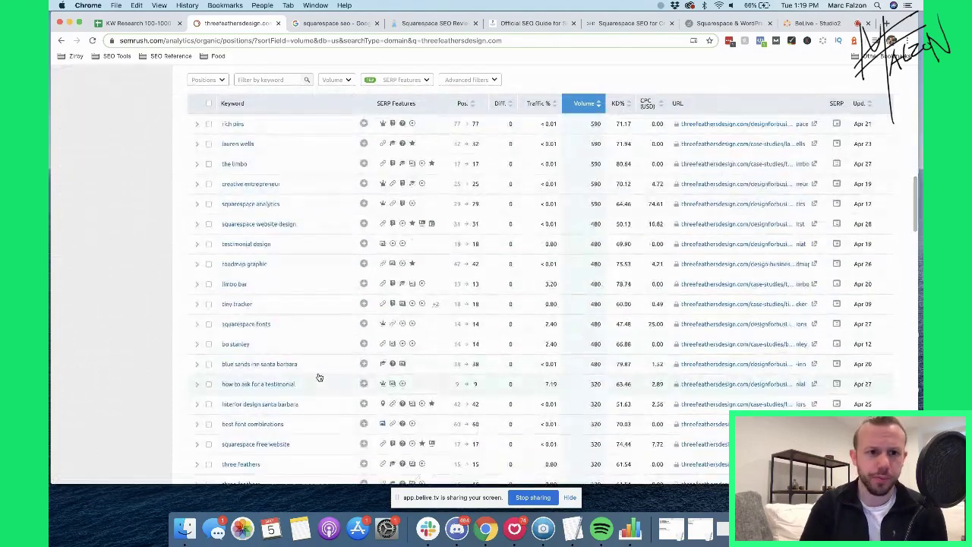
scroll(378, 447, up, 15)
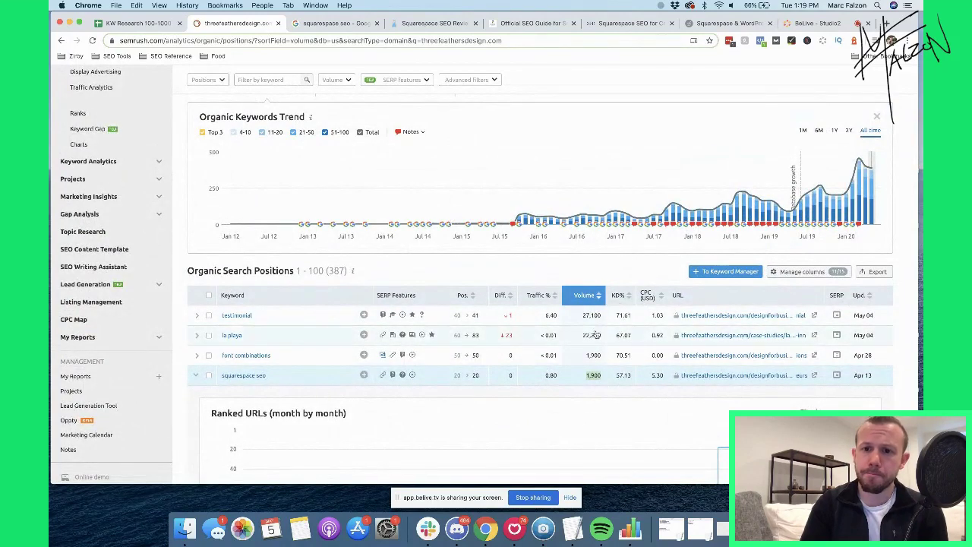
scroll(579, 369, down, 10)
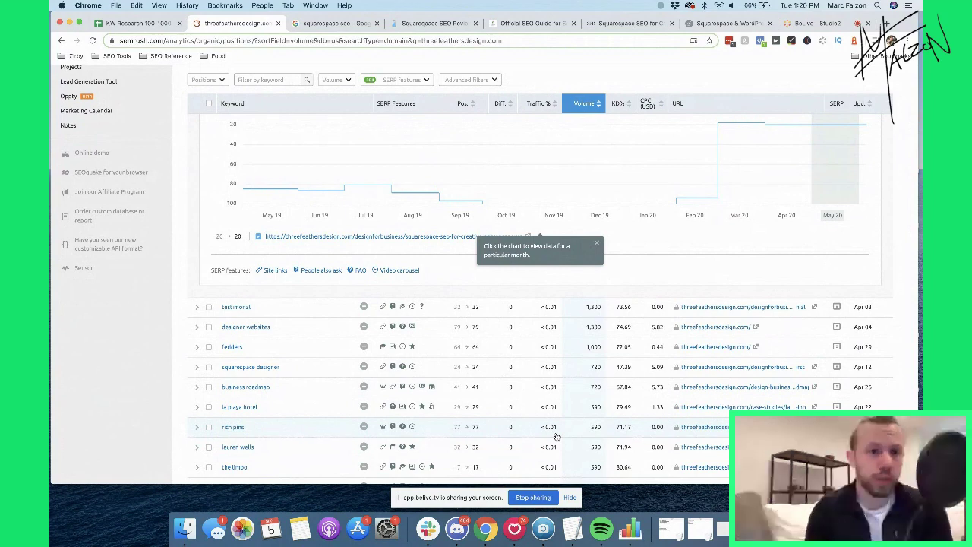
scroll(557, 438, up, 15)
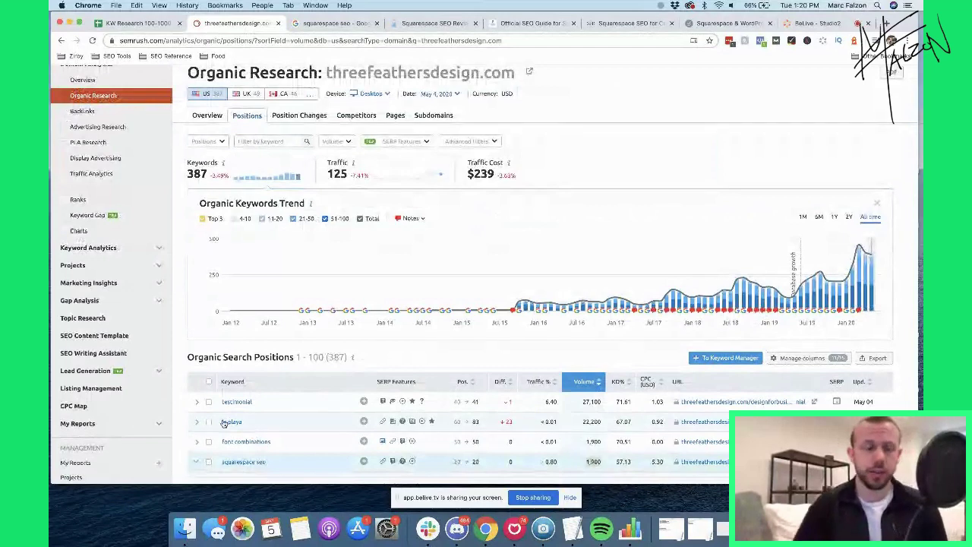
- Look up the domain zirby.co in Organic Research
scroll(277, 99, up, 2)
click(289, 104)
key(super+a)
text(zirby.co)
key(Return)
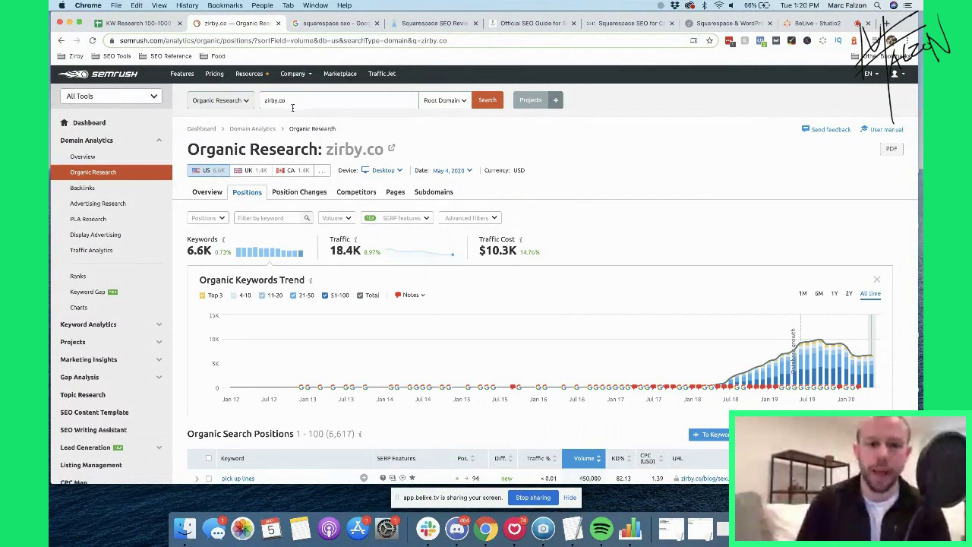
- Highlight zirby.co's "pick up lines" keyword and expand its month-by-month ranking history to examine its volume and difficulty
scroll(293, 107, down, 5)
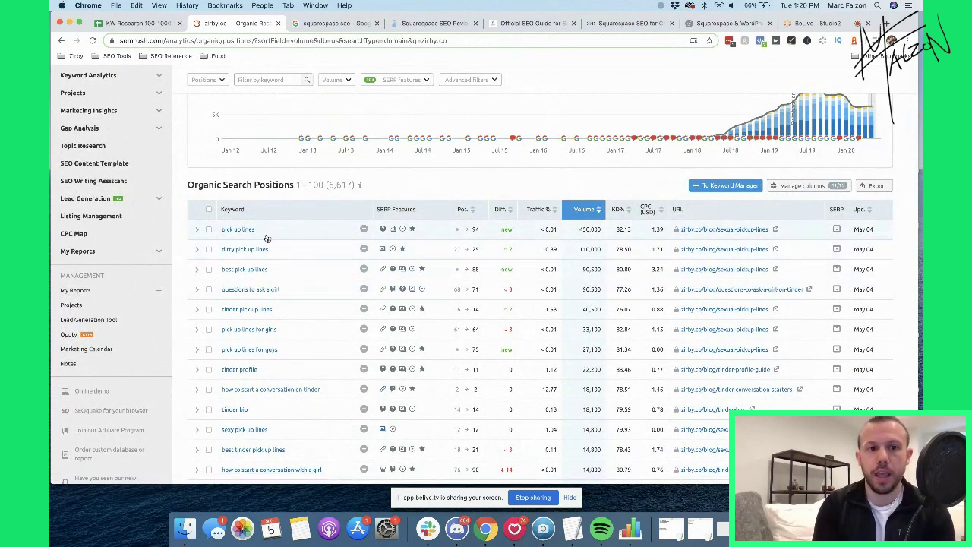
drag(256, 230, 222, 229)
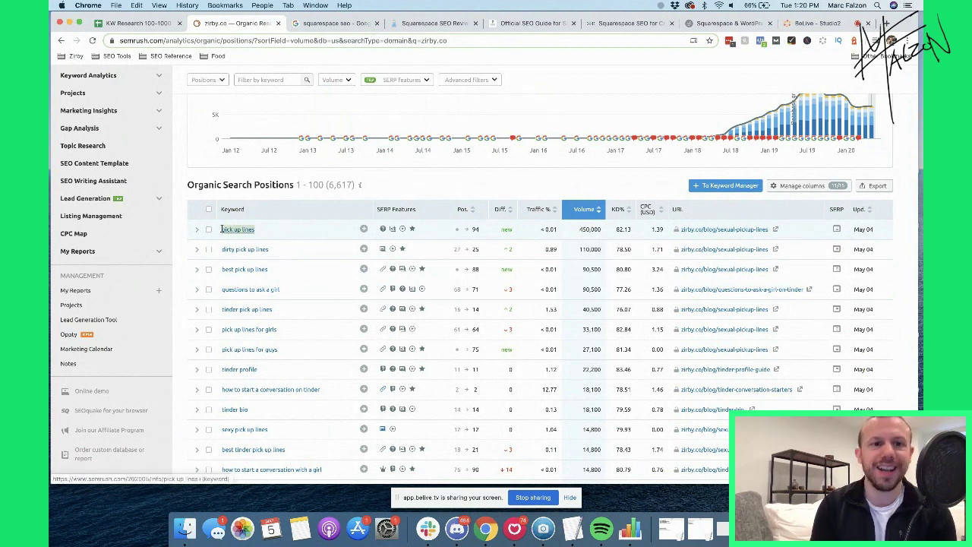
click(222, 229)
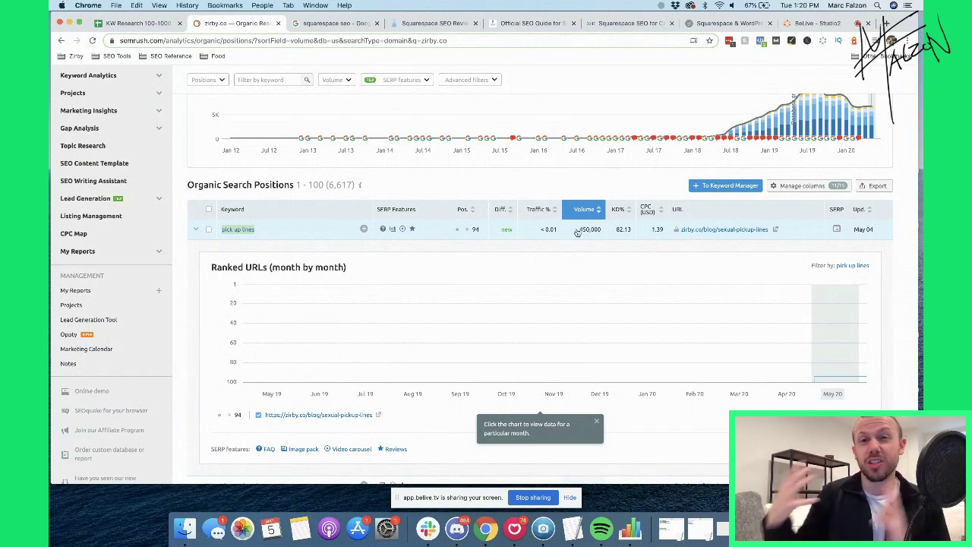
mouse_move(616, 212)
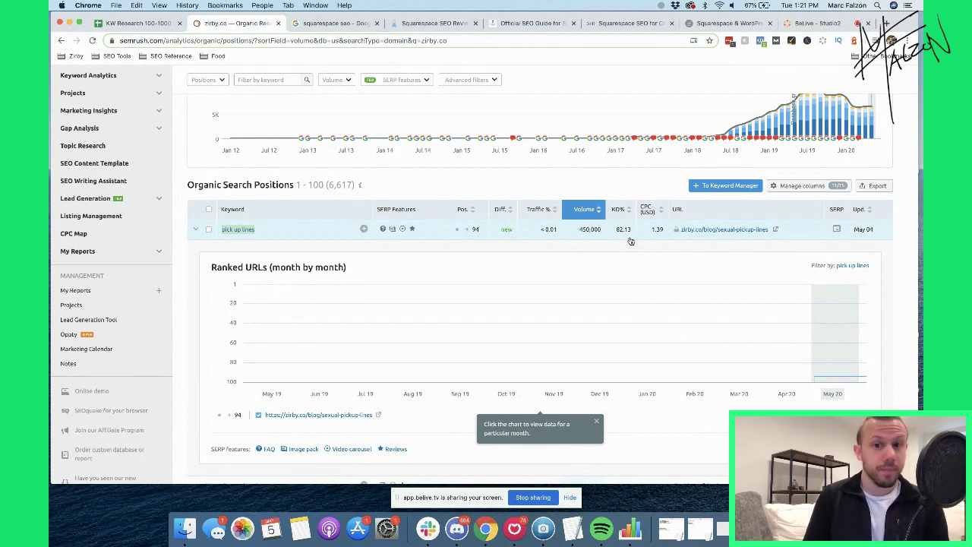
- Sort zirby.co's organic keywords by search volume, lowest first, and skim the first page of results
click(584, 213)
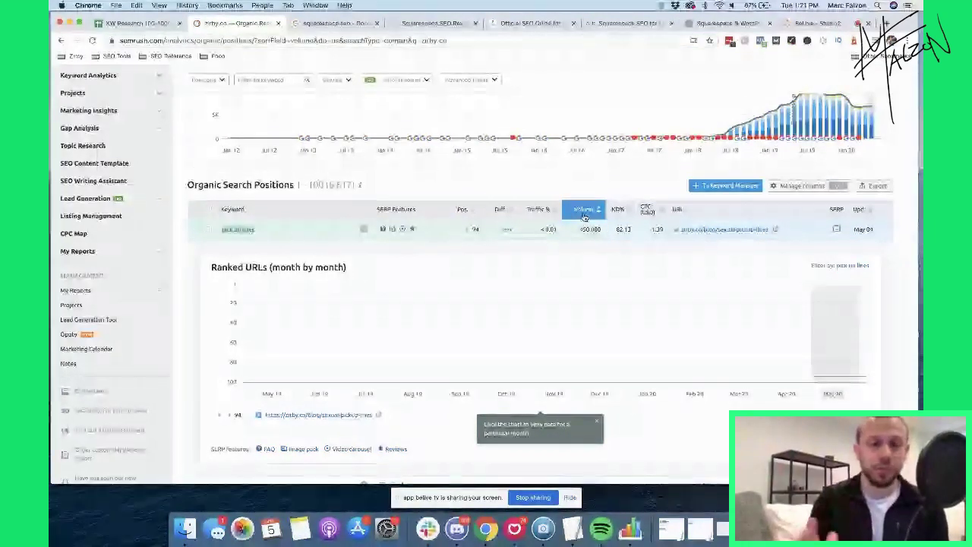
scroll(630, 269, down, 3)
click(584, 111)
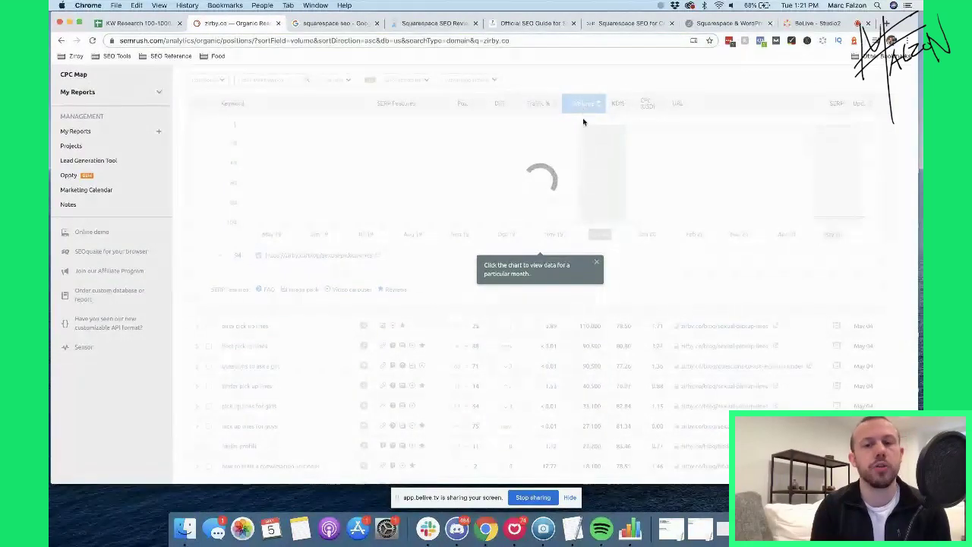
scroll(570, 204, up, 2)
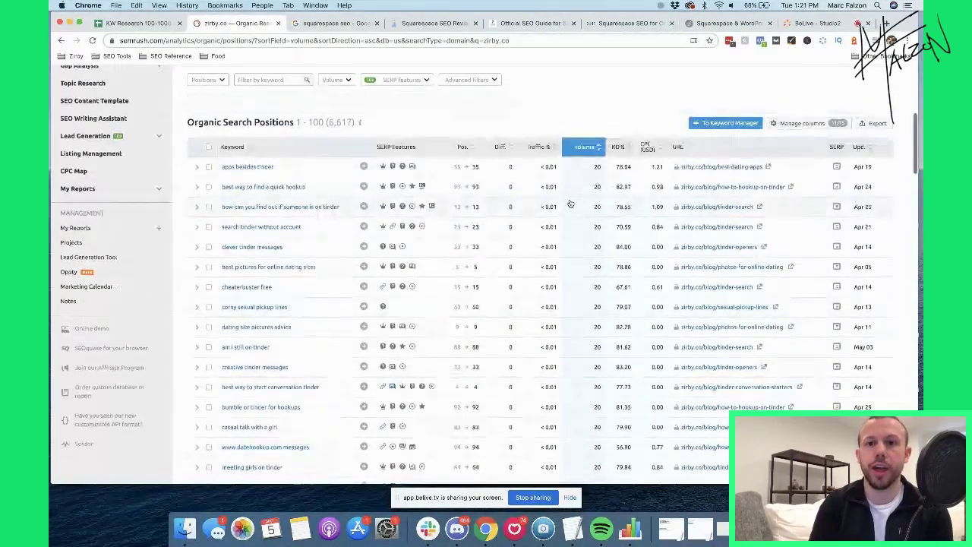
scroll(571, 203, down, 5)
scroll(571, 203, down, 15)
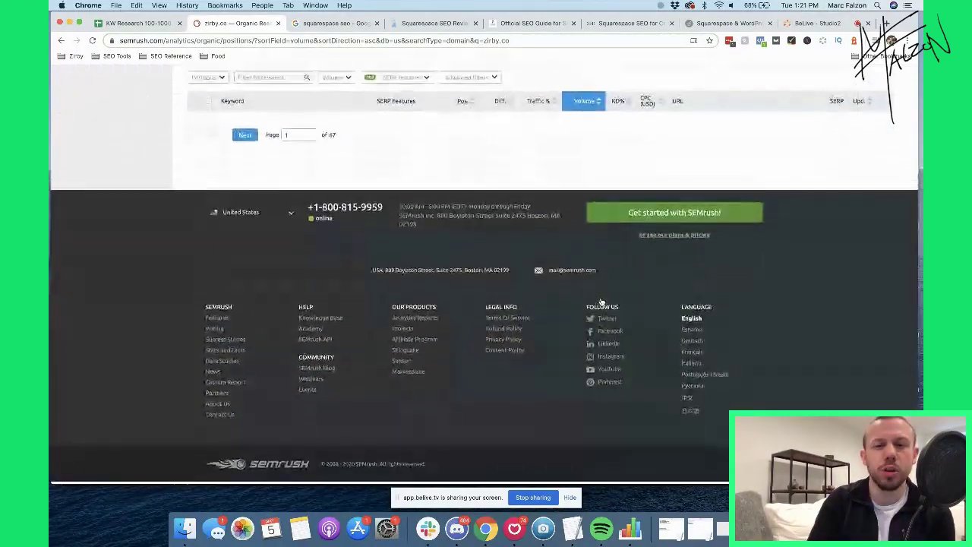
scroll(600, 302, up, 15)
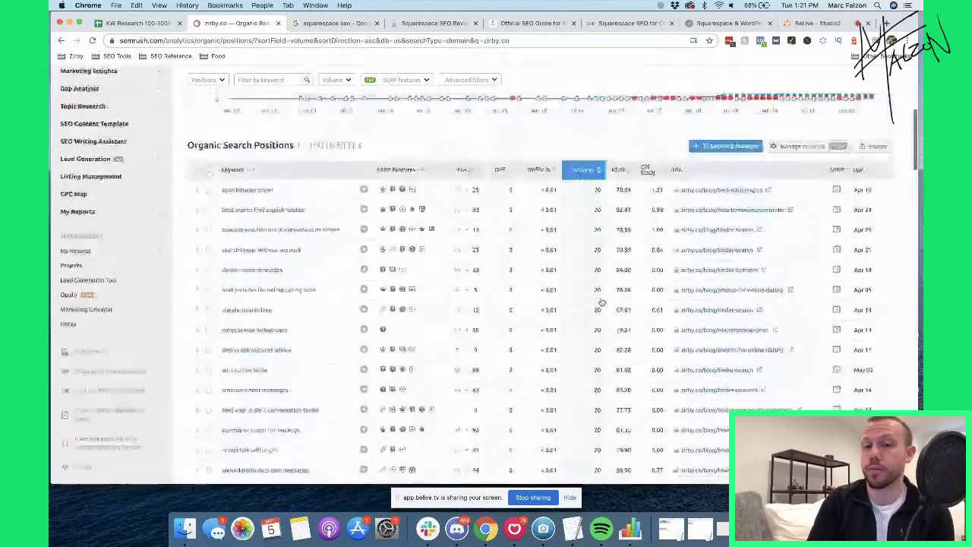
- Review zirby.co's organic keyword trend and skim its lowest-volume keywords again
scroll(600, 303, up, 1)
scroll(582, 224, up, 4)
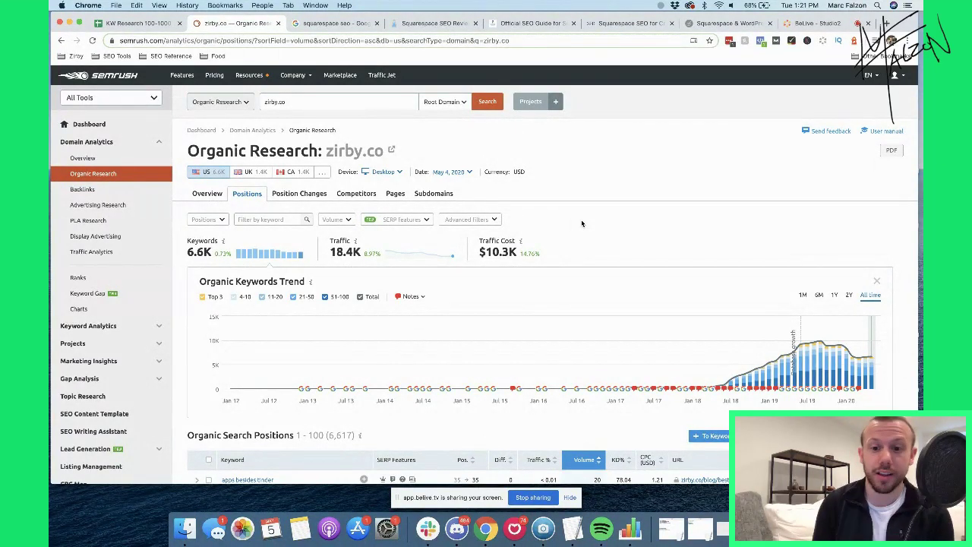
scroll(581, 224, down, 10)
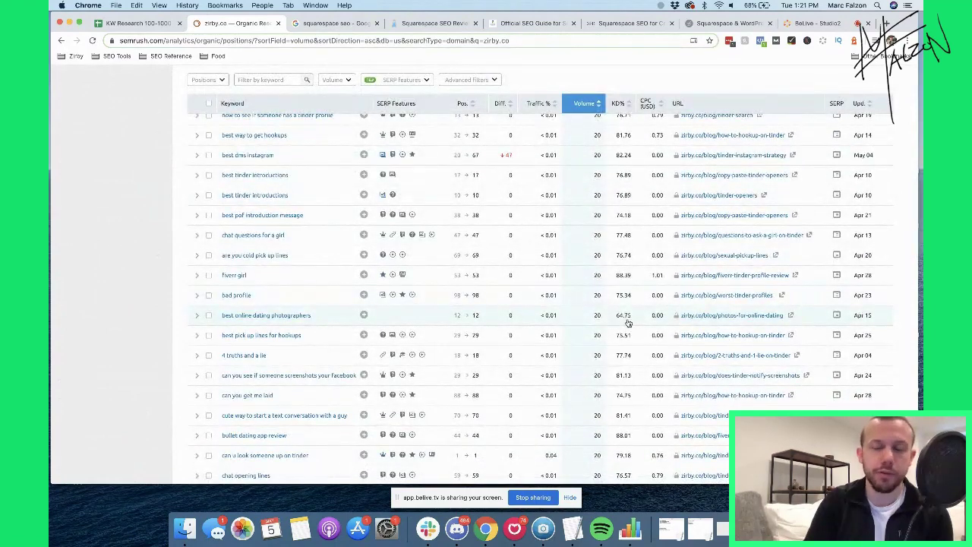
scroll(627, 323, up, 10)
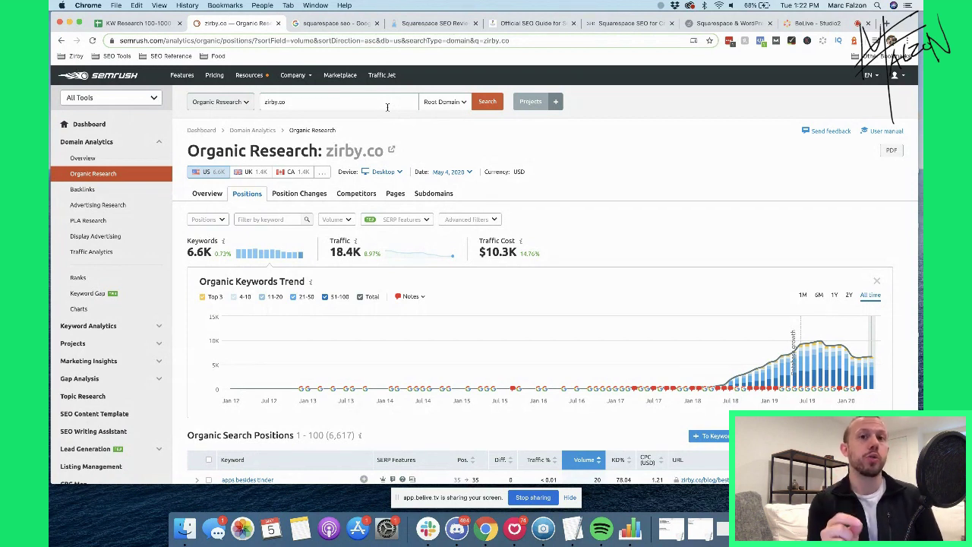
- Switch to BeLive Studio, show the viewer's backlinks question on the stream, hide it again and return to SEMrush
click(809, 24)
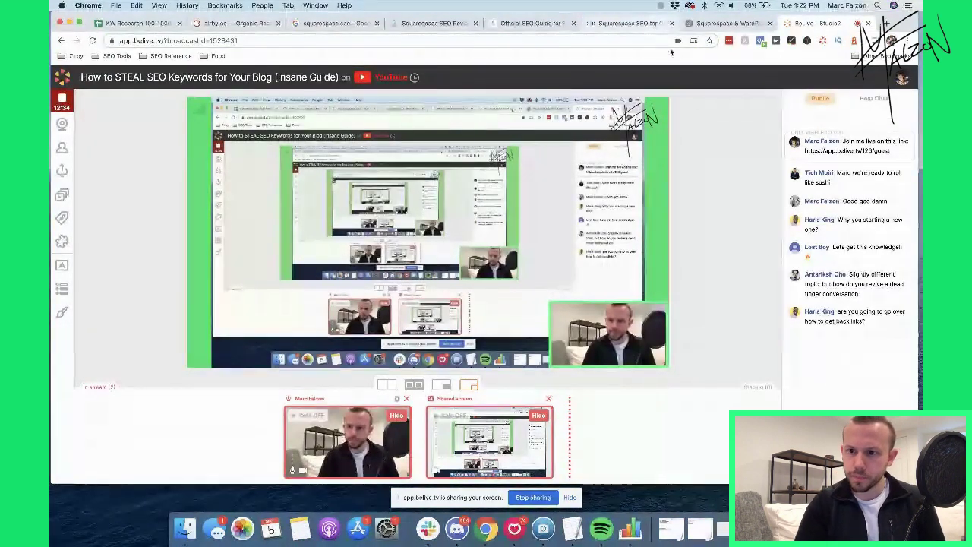
click(894, 318)
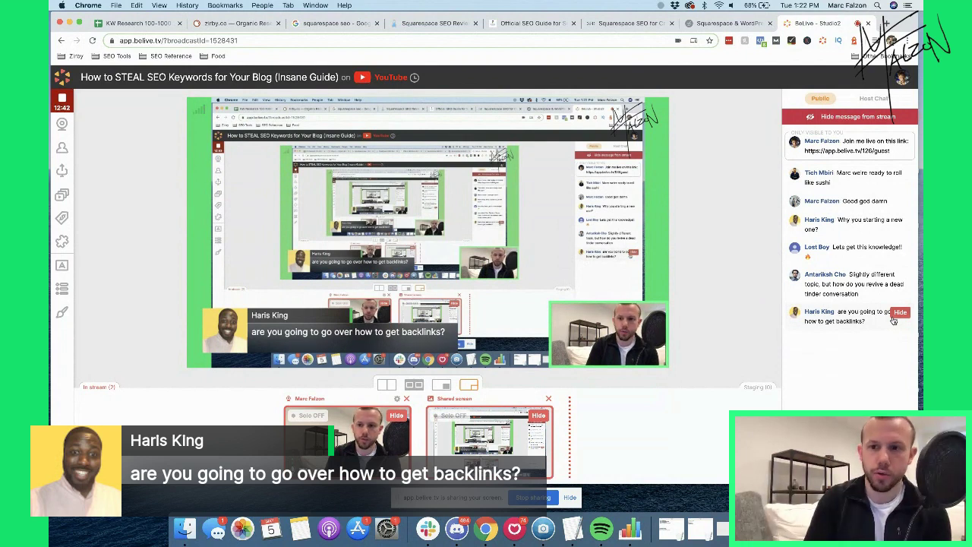
click(896, 318)
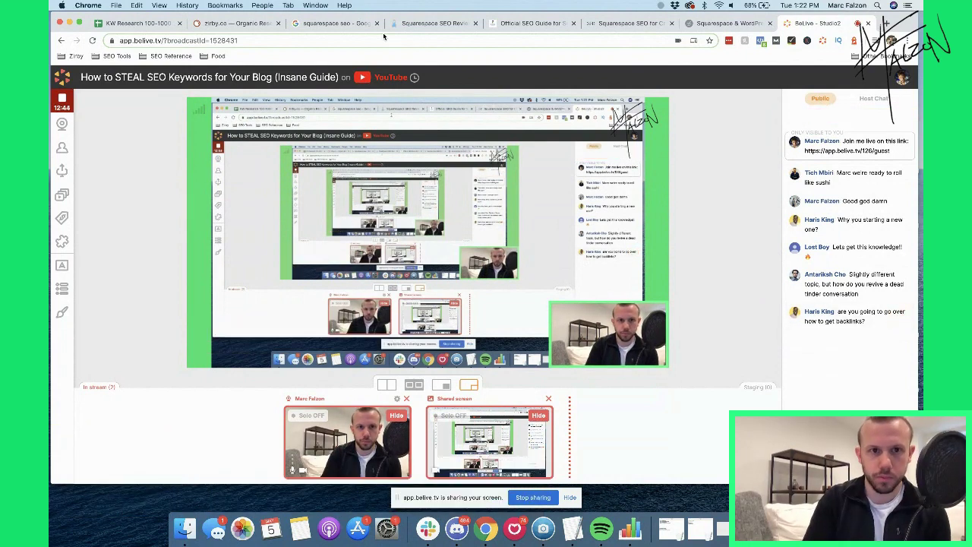
click(253, 26)
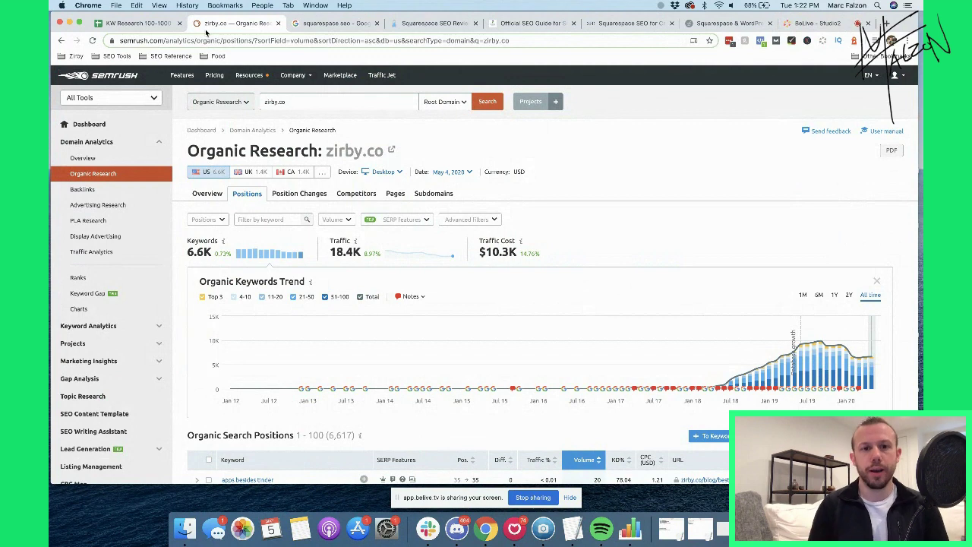
- Open the WebsiteToolTester article on Squarespace SEO and copy the root part of its web address
click(338, 23)
click(430, 24)
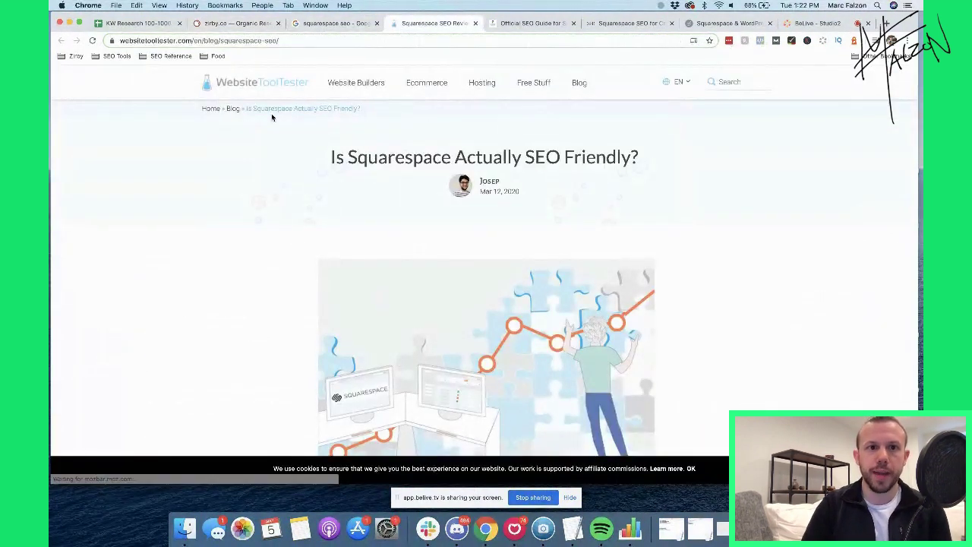
scroll(354, 173, down, 5)
scroll(354, 172, up, 5)
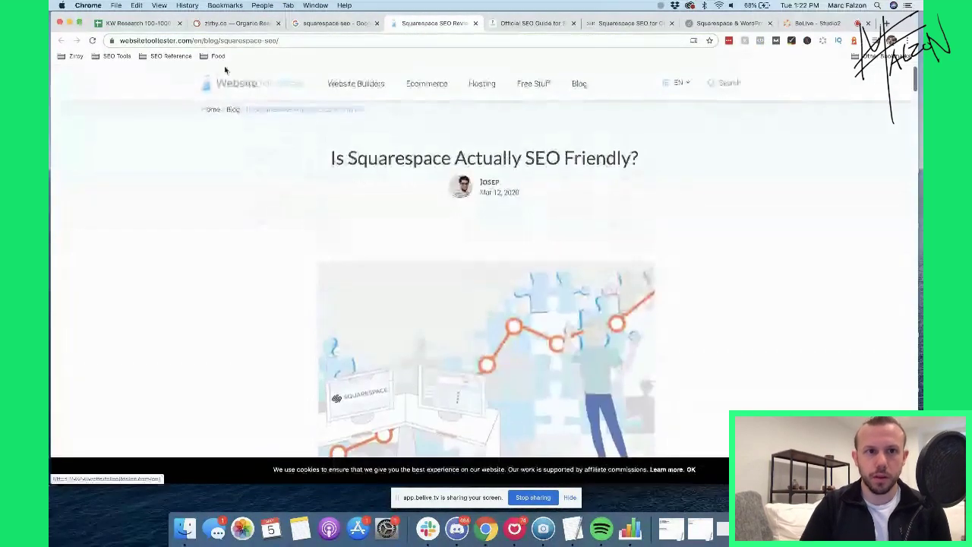
click(122, 40)
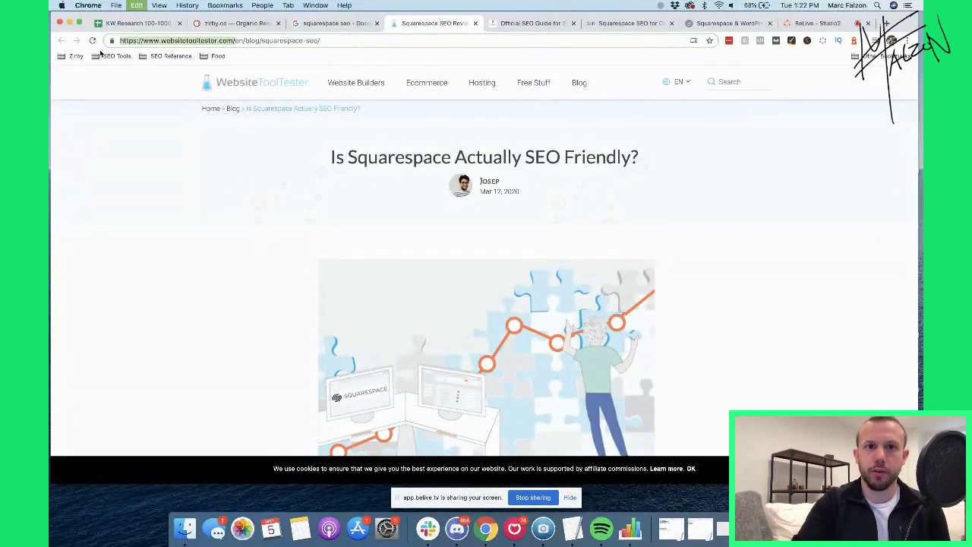
click(231, 24)
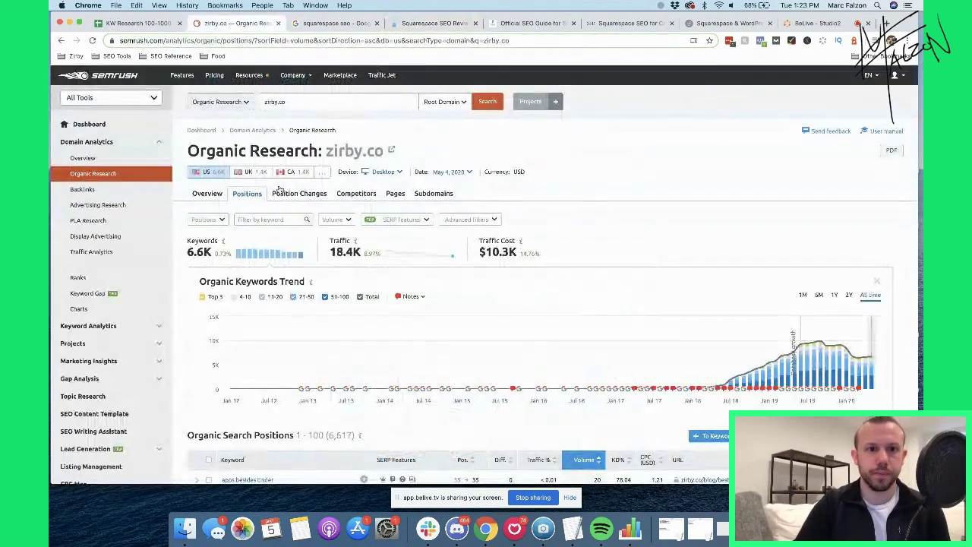
drag(306, 102, 207, 102)
text(https://www.websitetooltester.com/)
key(Return)
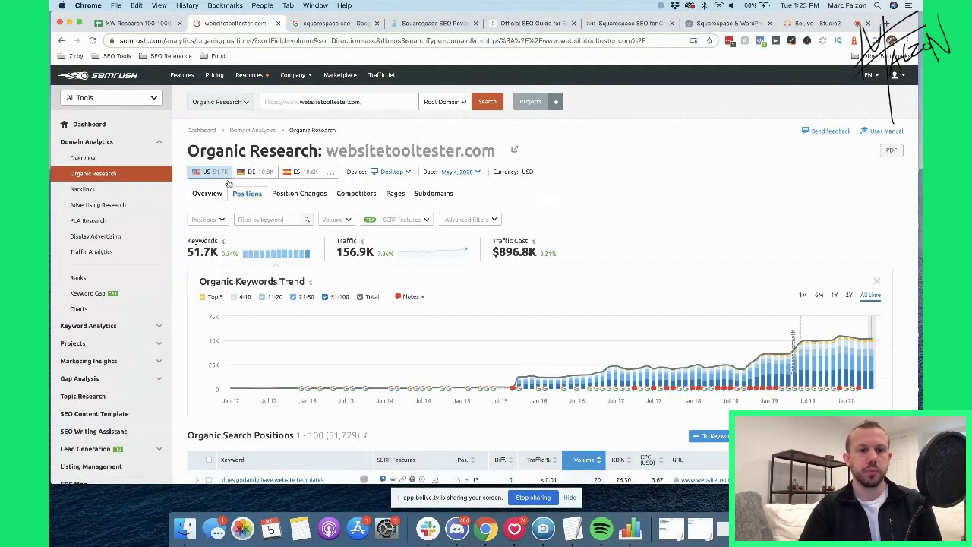
- Look over websitetooltester.com's keyword trend and filter its organic keywords by "squarespace"
scroll(236, 260, down, 5)
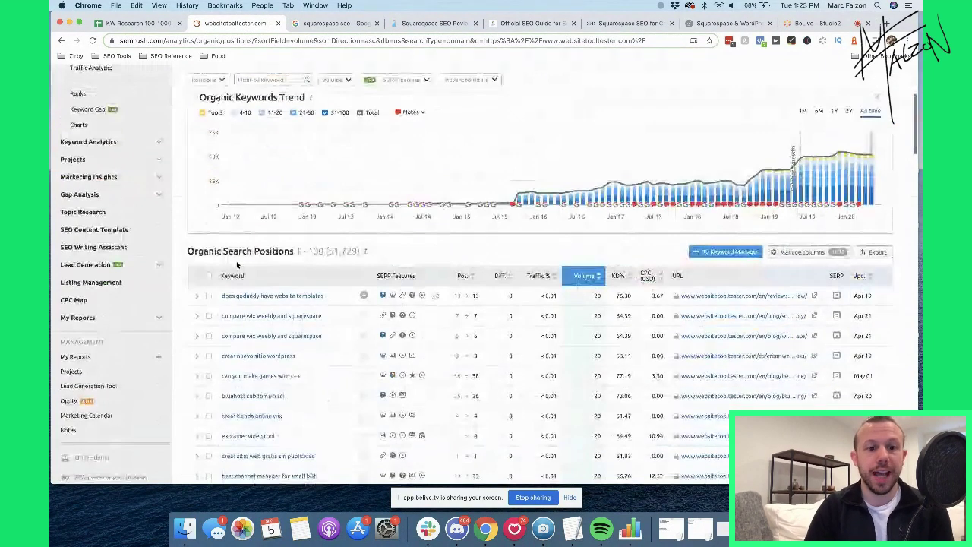
scroll(238, 263, up, 4)
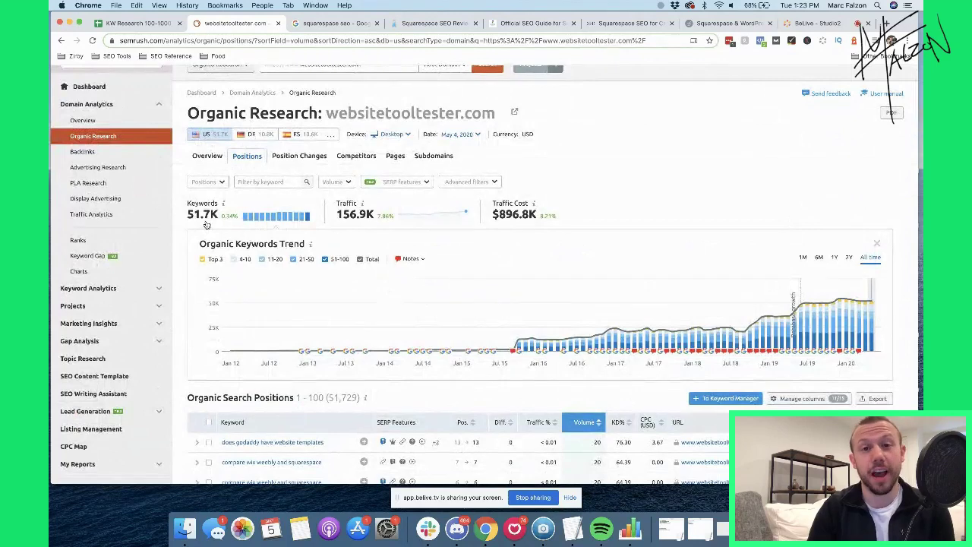
scroll(203, 243, down, 5)
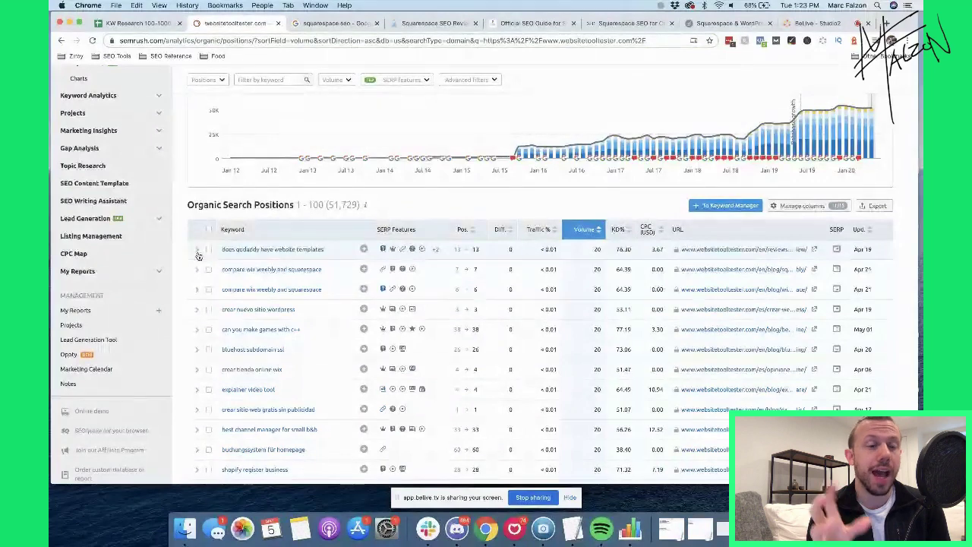
scroll(197, 255, up, 5)
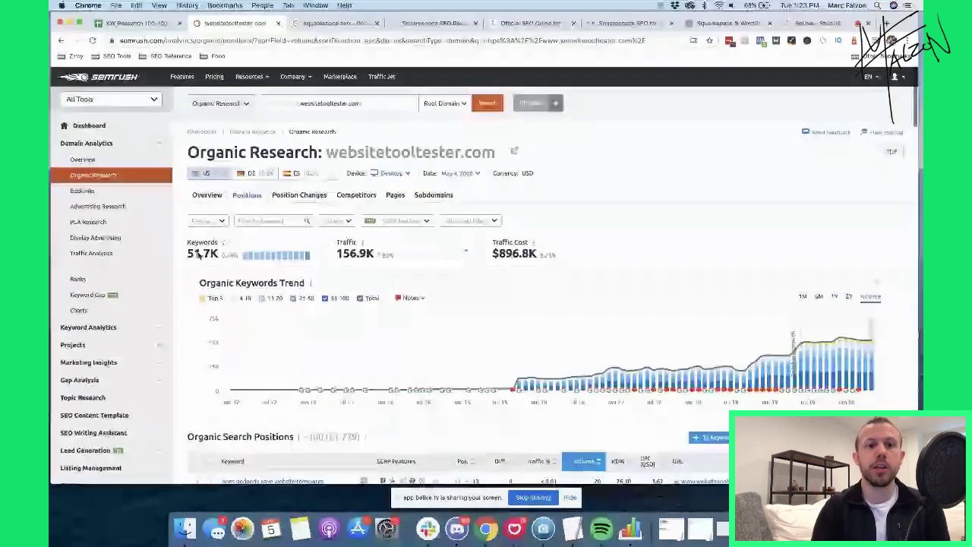
click(250, 219)
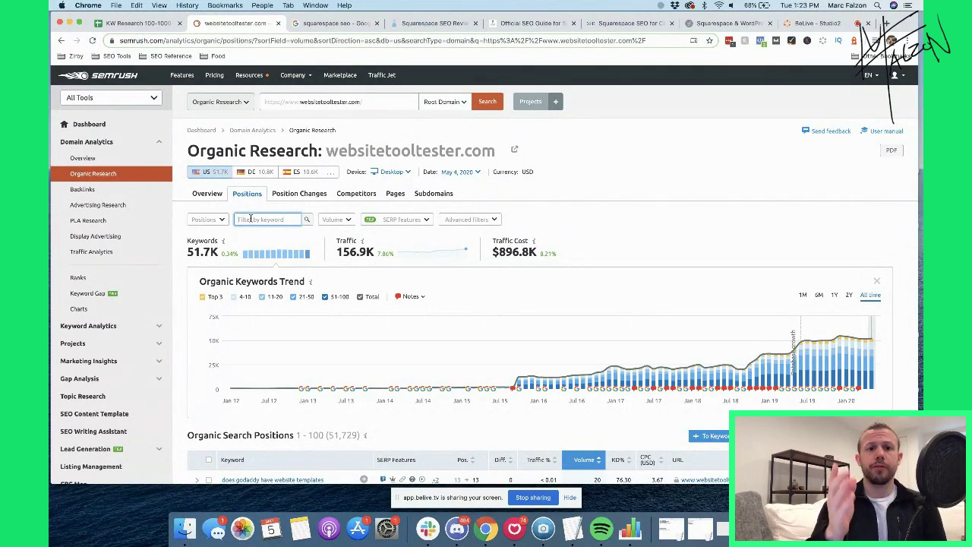
text(squaresp)
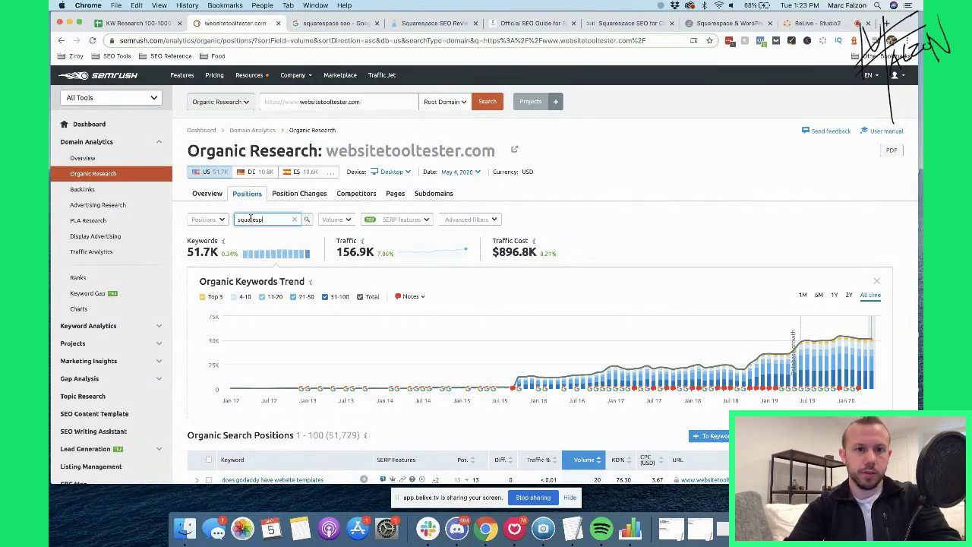
text(ace)
key(Return)
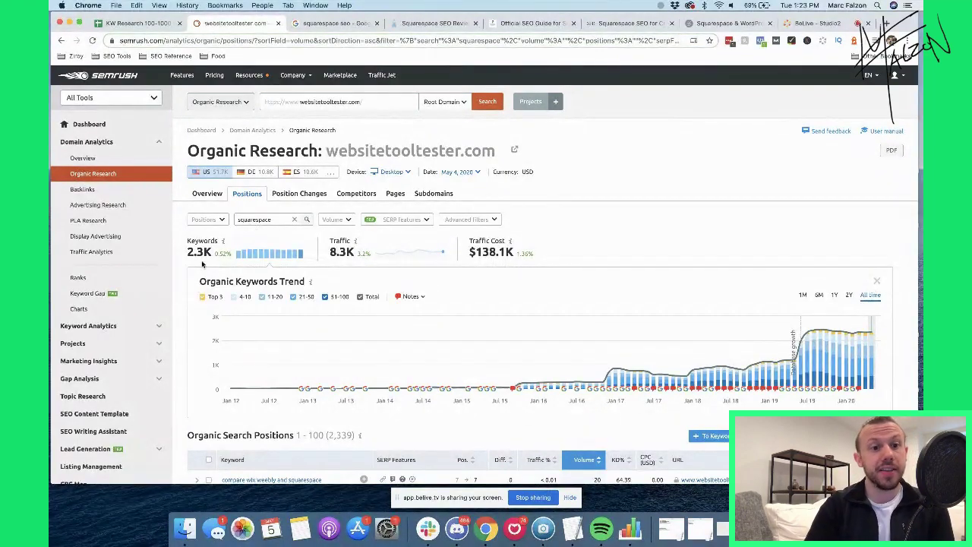
- Skim the filtered squarespace keywords, sort them by search volume with the highest first, and examine the sorted list
scroll(205, 259, down, 5)
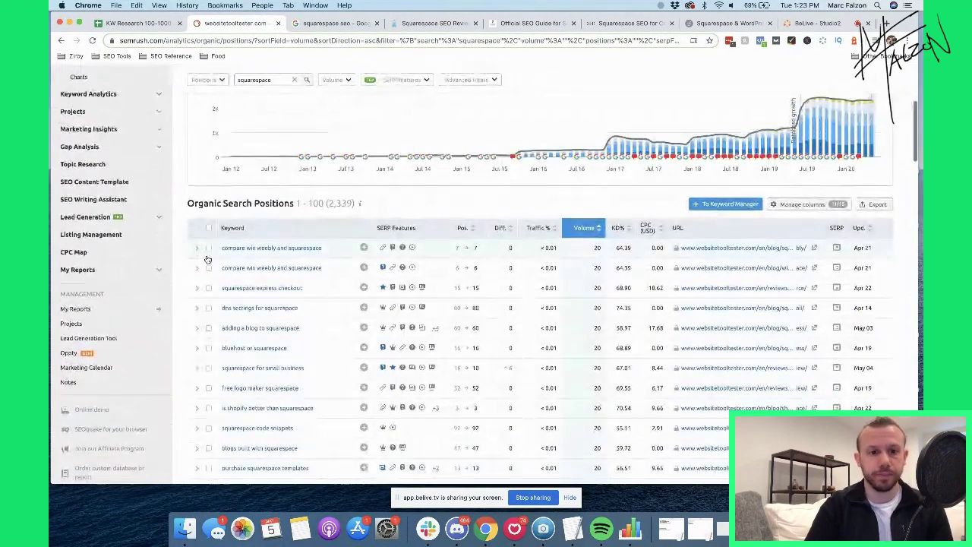
scroll(207, 260, down, 10)
scroll(208, 260, down, 8)
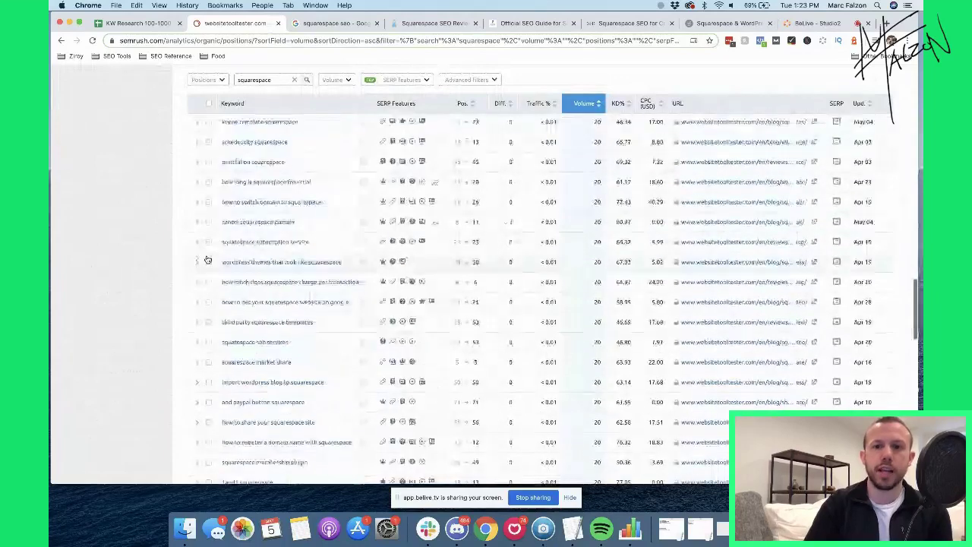
click(584, 104)
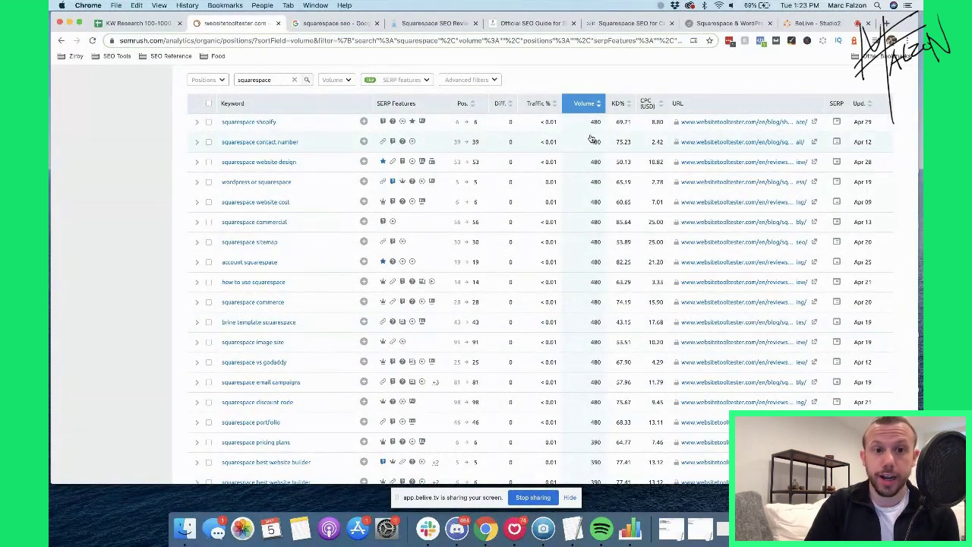
scroll(384, 201, down, 15)
scroll(384, 201, up, 15)
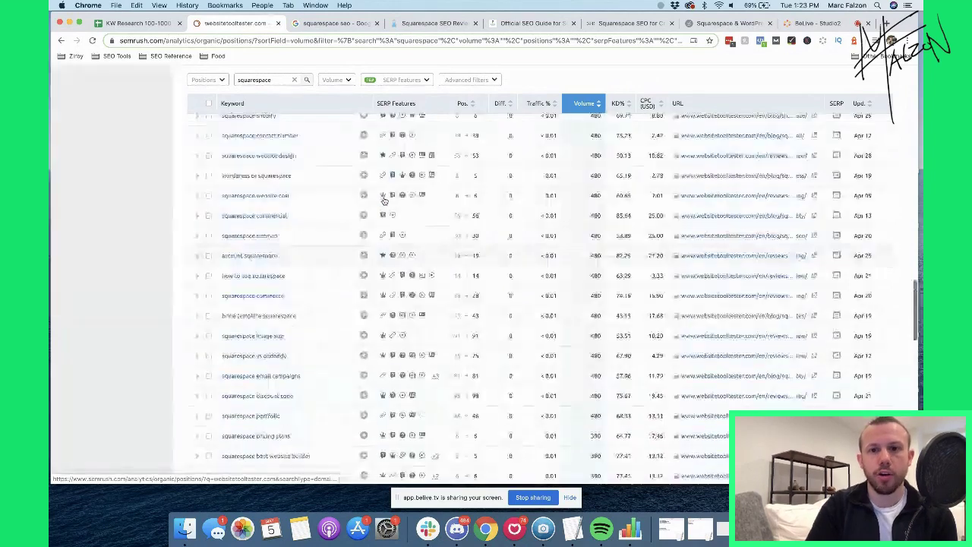
scroll(268, 175, down, 8)
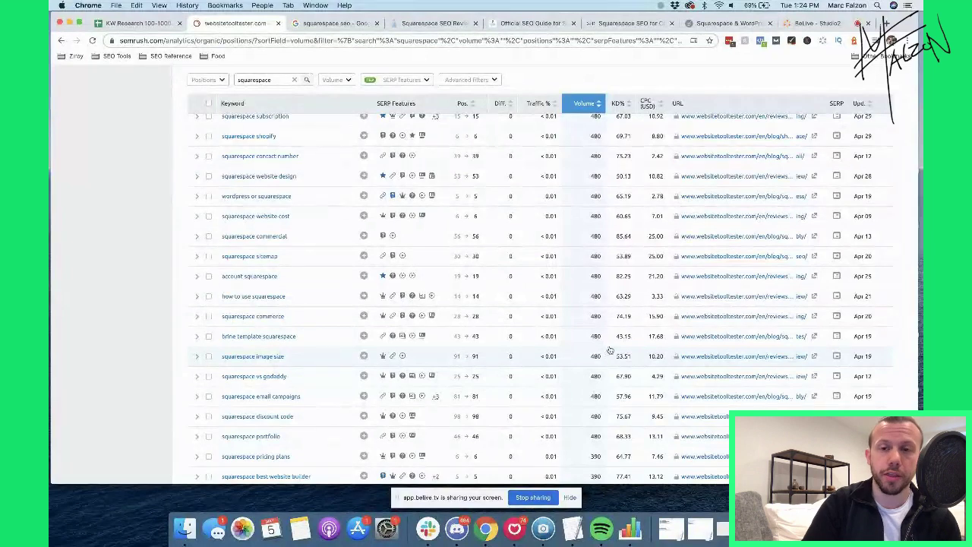
- Switch to BeLive Studio and check the live chat for new viewer questions
click(811, 26)
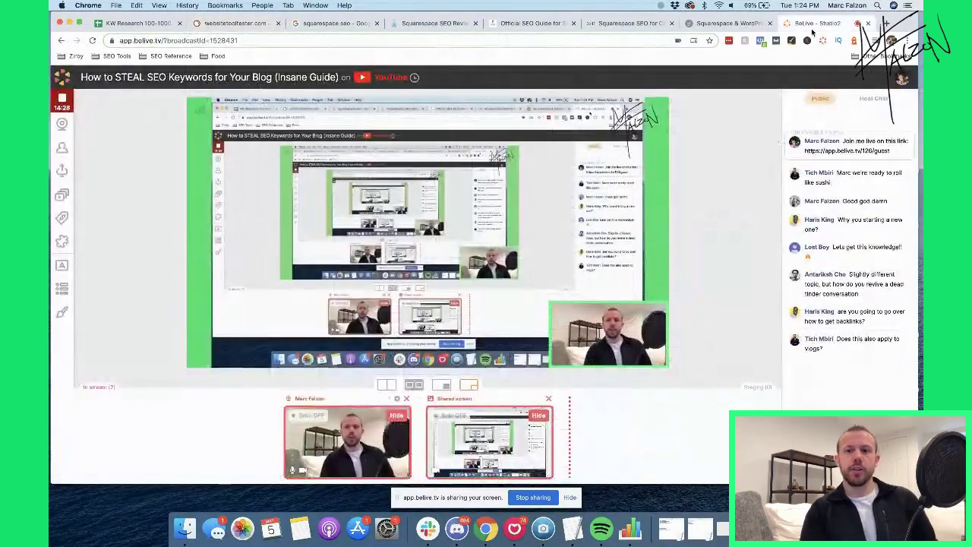
mouse_move(804, 257)
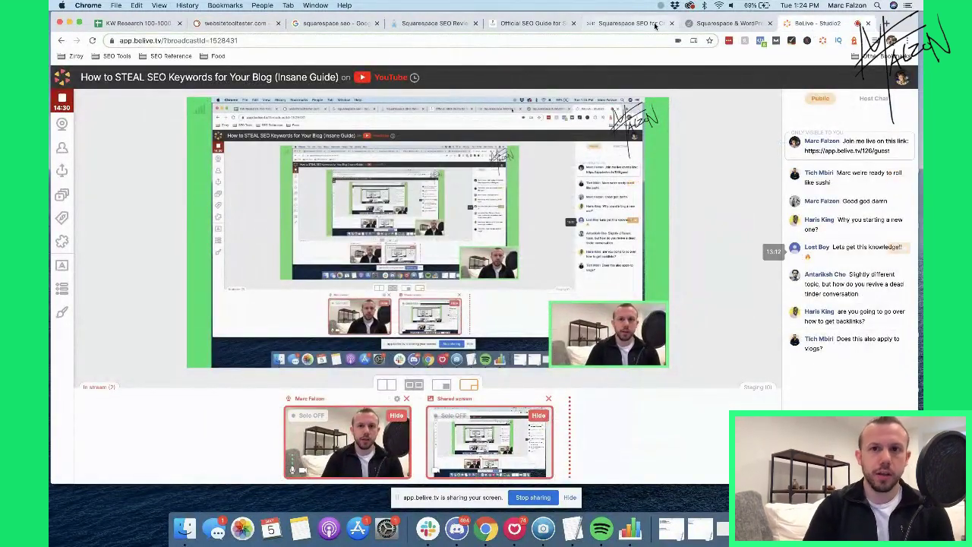